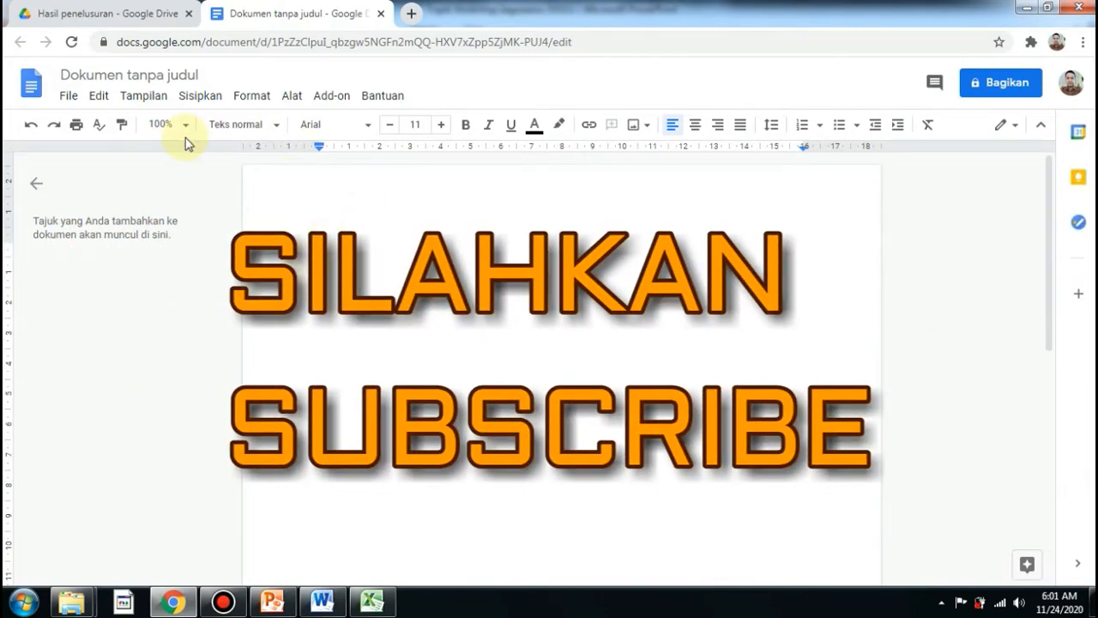
# Set the page margins to 3 cm top, 2 cm bottom, 3 cm left and 2 cm right.
pyautogui.click(69, 97)
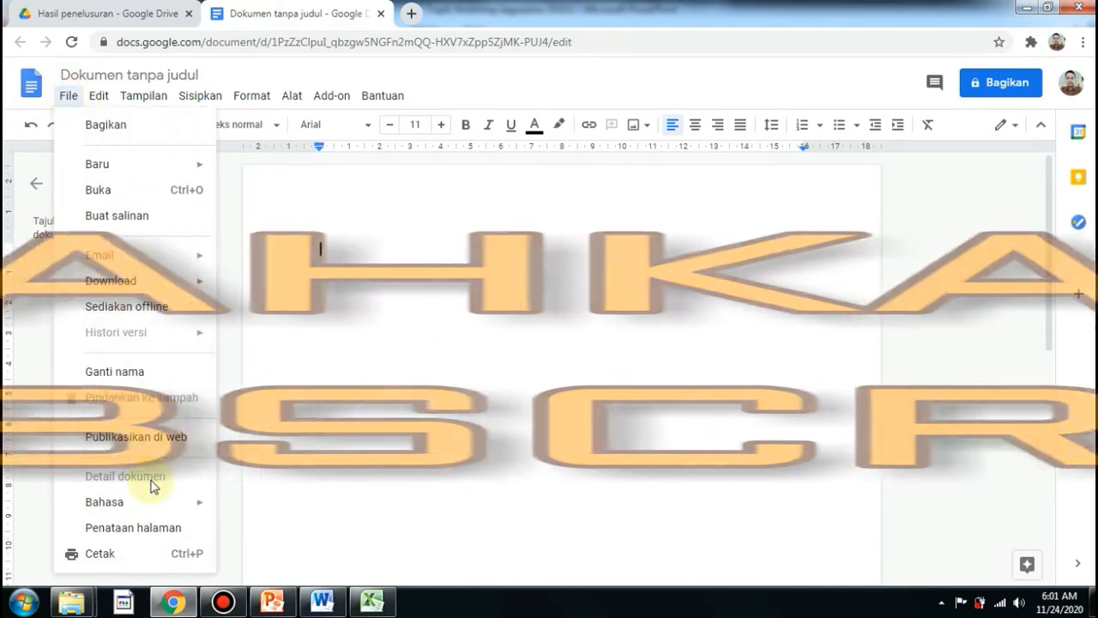
pyautogui.click(130, 528)
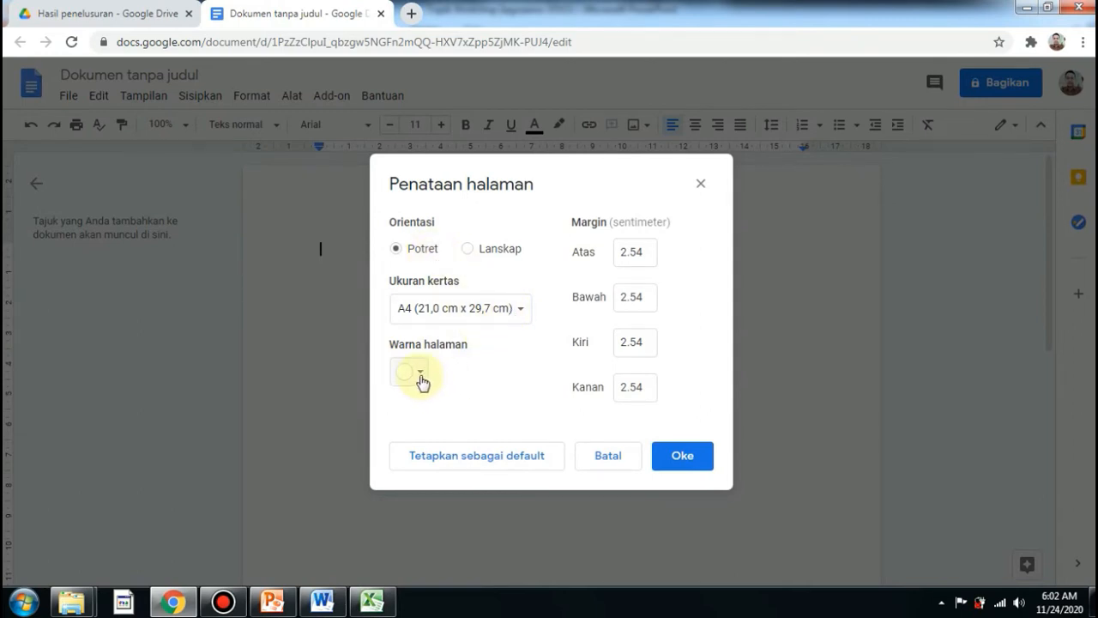
pyautogui.click(645, 255)
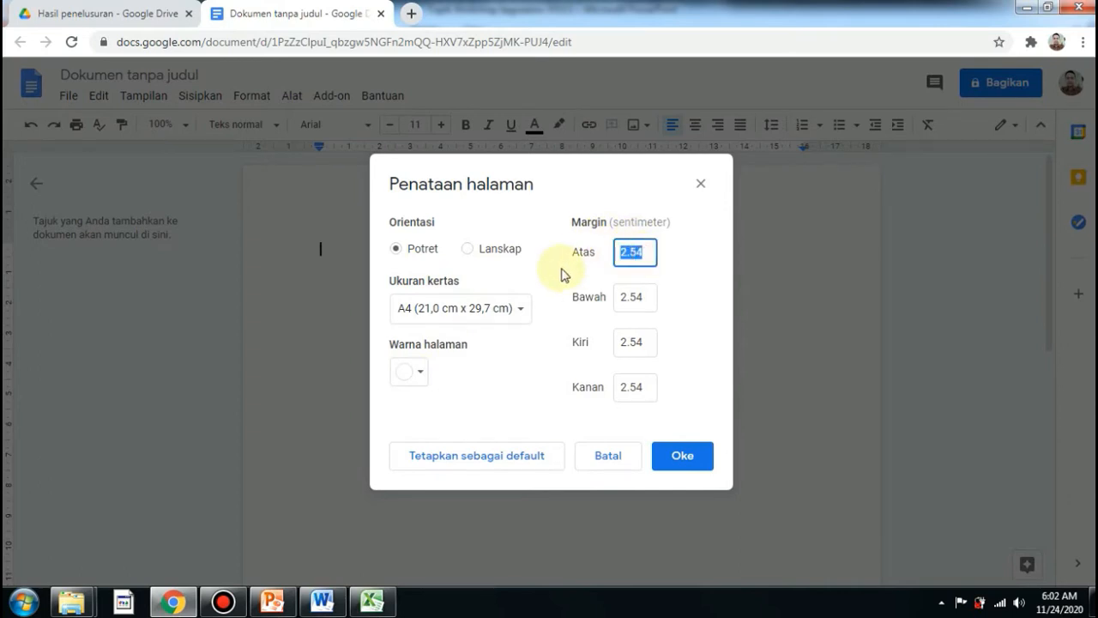
pyautogui.write('3')
pyautogui.moveTo(568, 277); pyautogui.dragTo(643, 297)
pyautogui.click(643, 297)
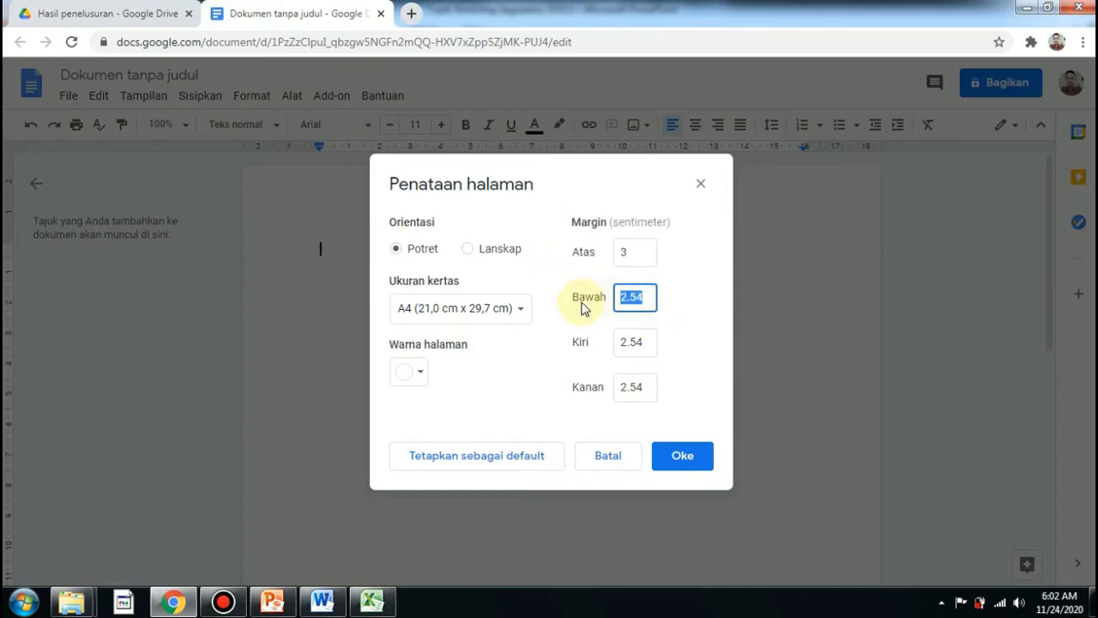
pyautogui.write('2')
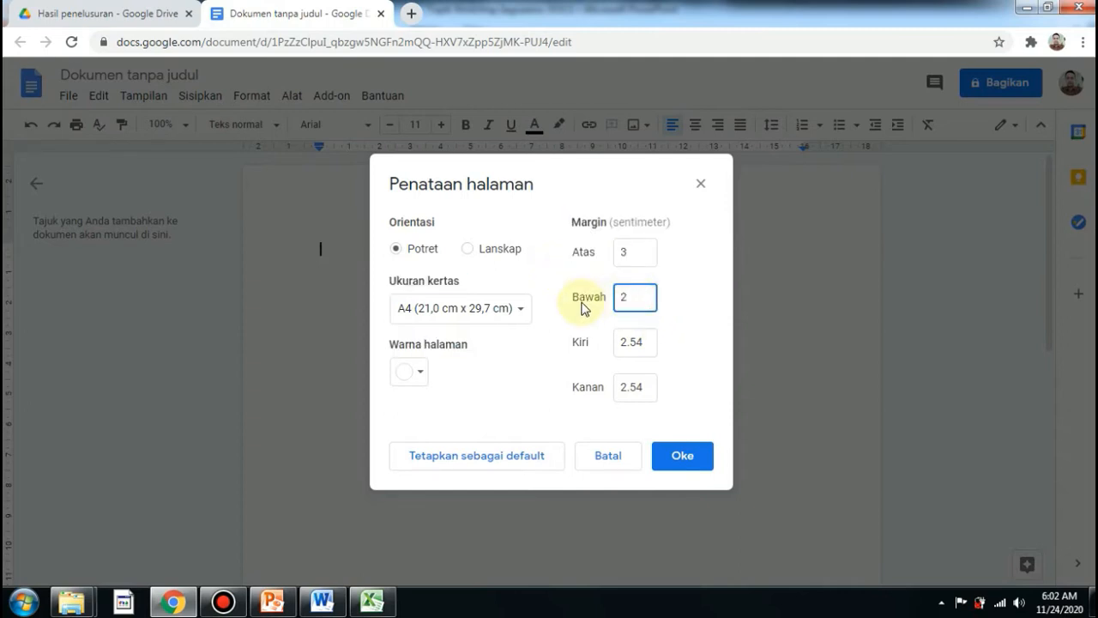
pyautogui.click(643, 345)
pyautogui.write('3')
pyautogui.moveTo(645, 387); pyautogui.dragTo(582, 397)
pyautogui.write('2')
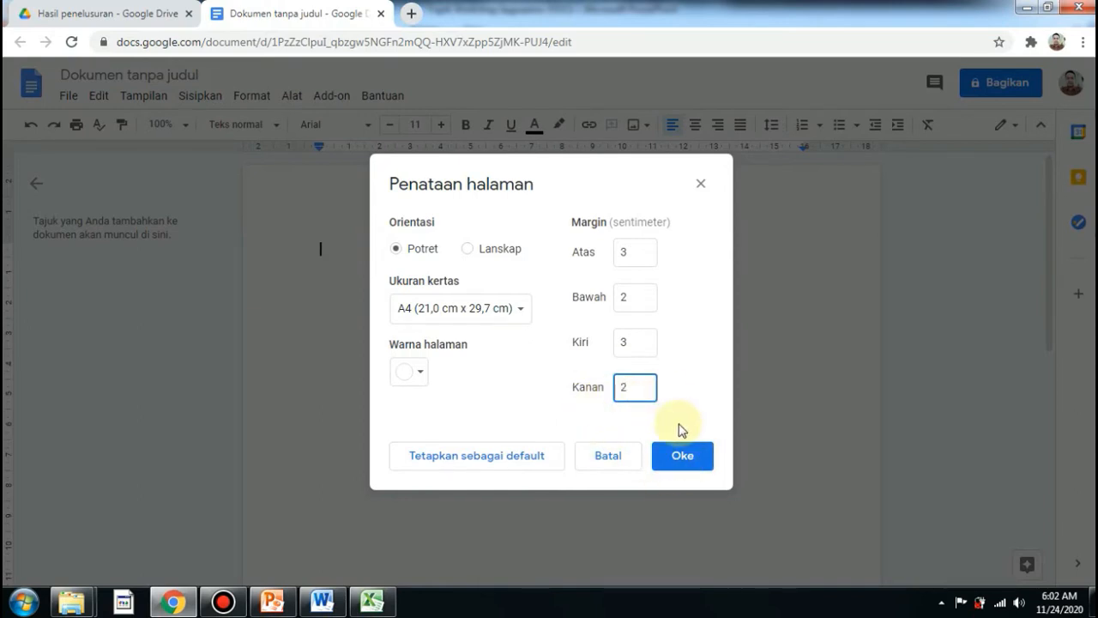
pyautogui.click(684, 463)
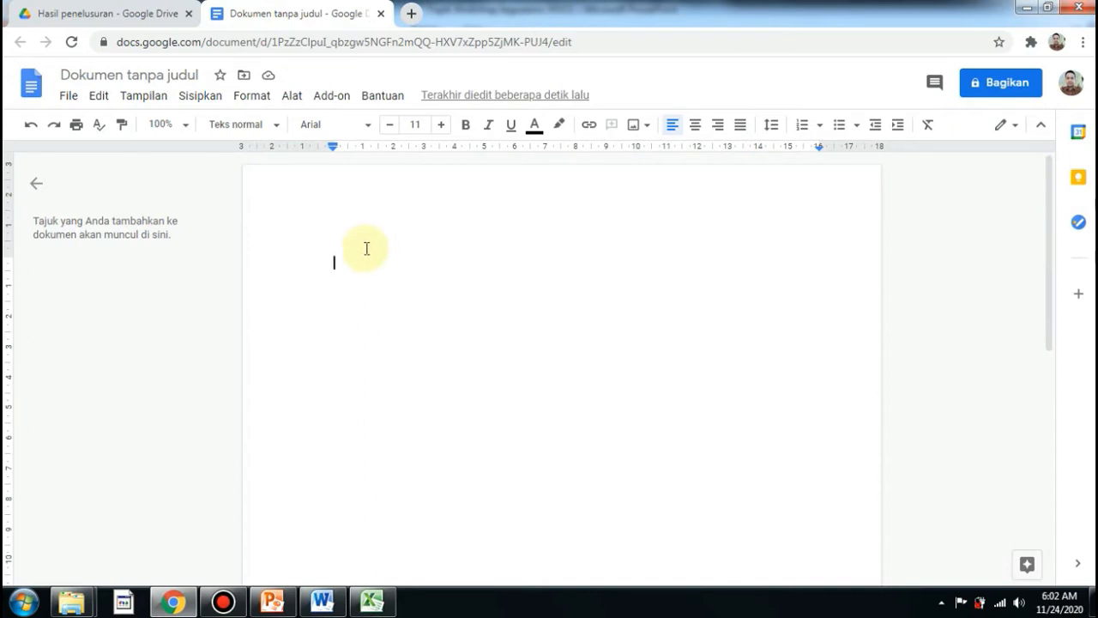
# Rename the document as "Tugas 4 - " followed by the author's name.
pyautogui.click(122, 74)
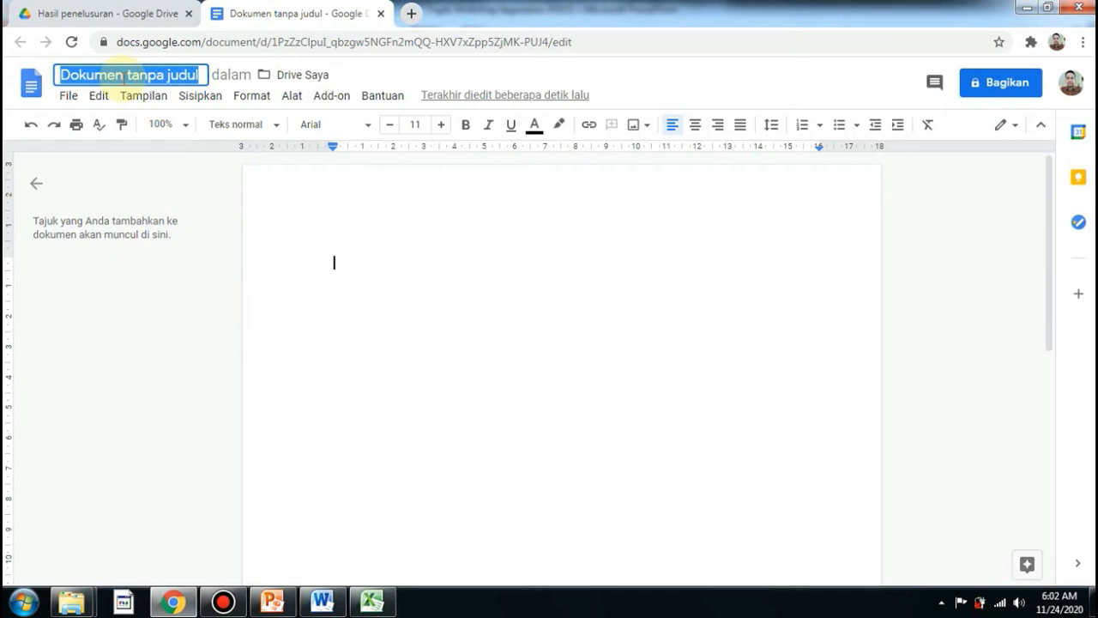
pyautogui.write('Tugas')
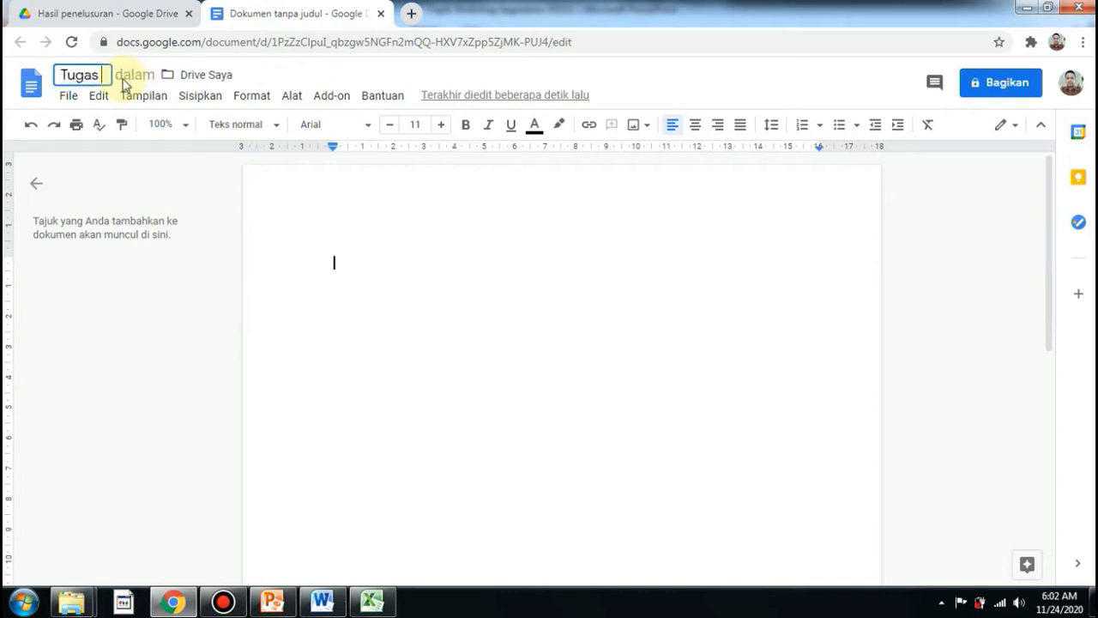
pyautogui.write(' 4 -')
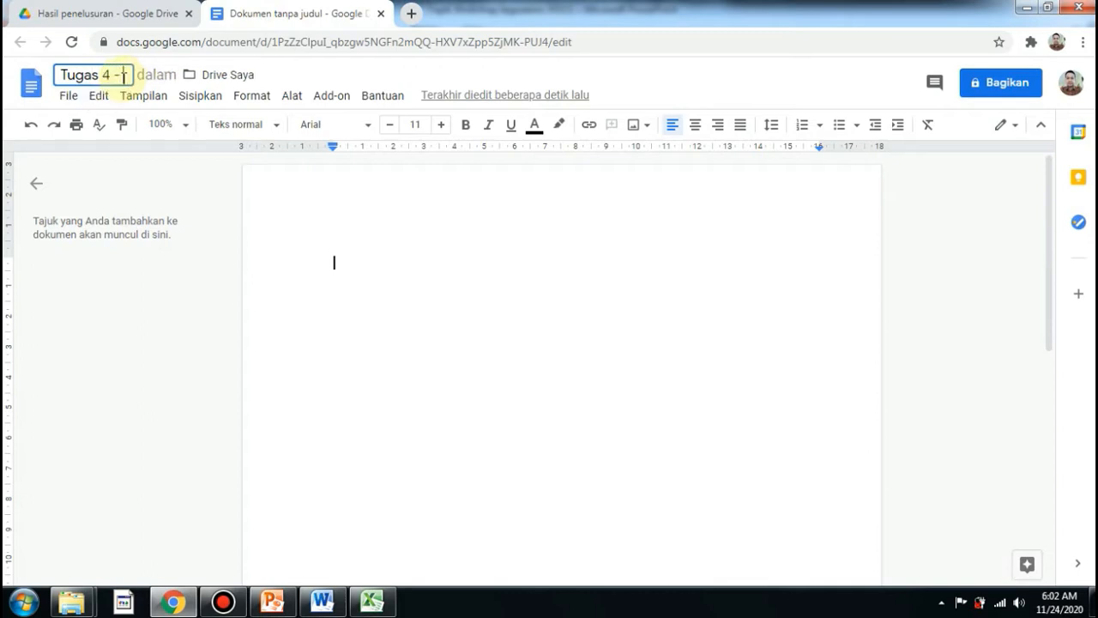
pyautogui.write(' ju')
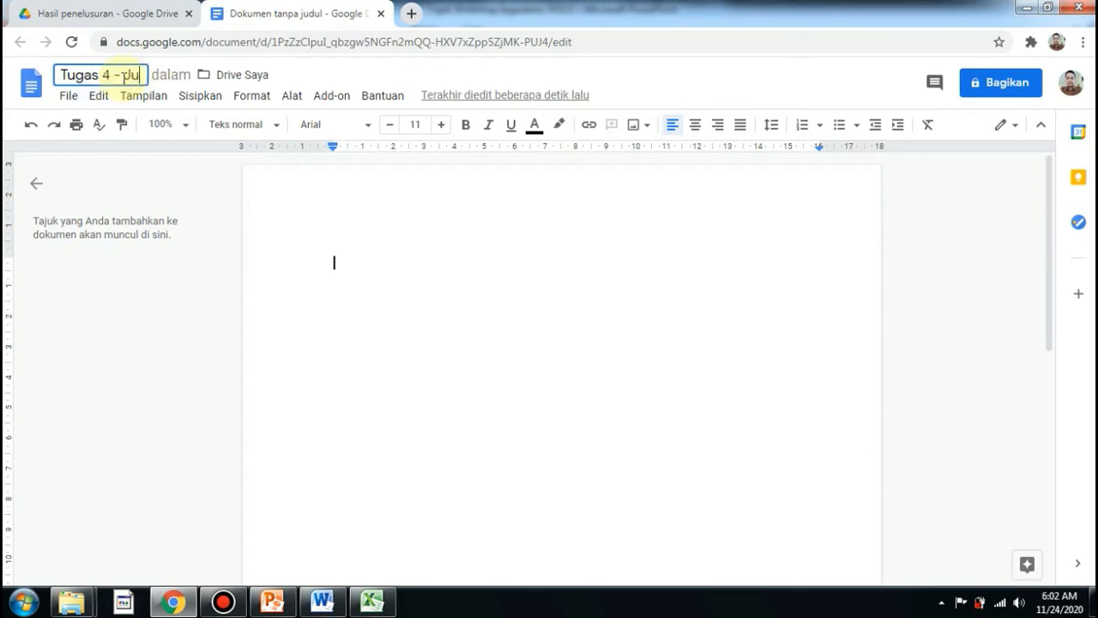
pyautogui.write('ara s')
pyautogui.press('BackSpace')
pyautogui.write('S')
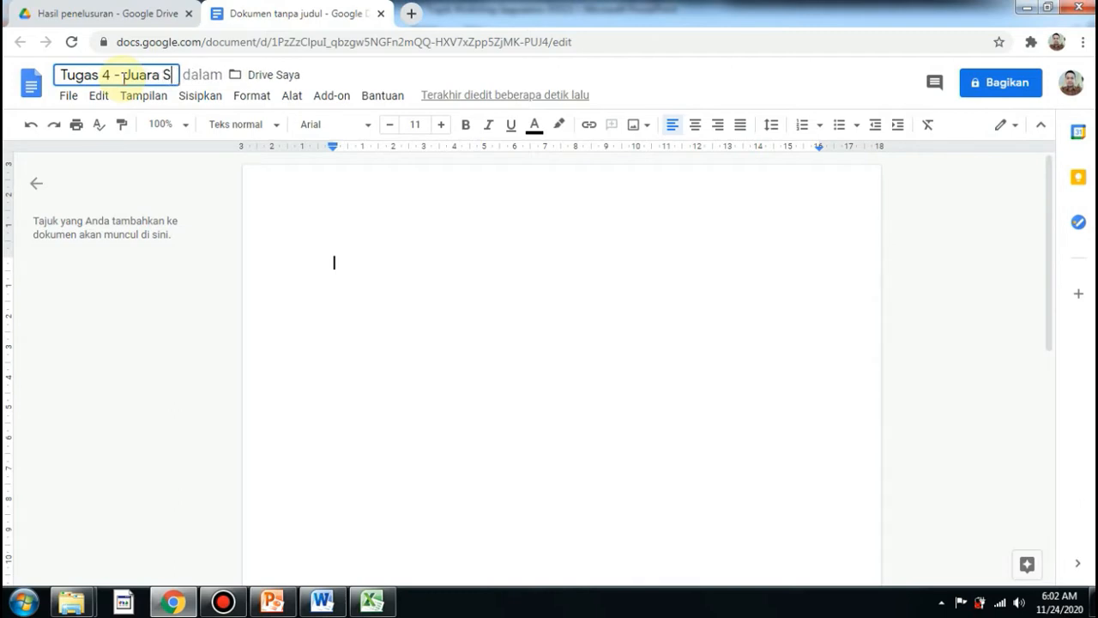
pyautogui.write('inait')
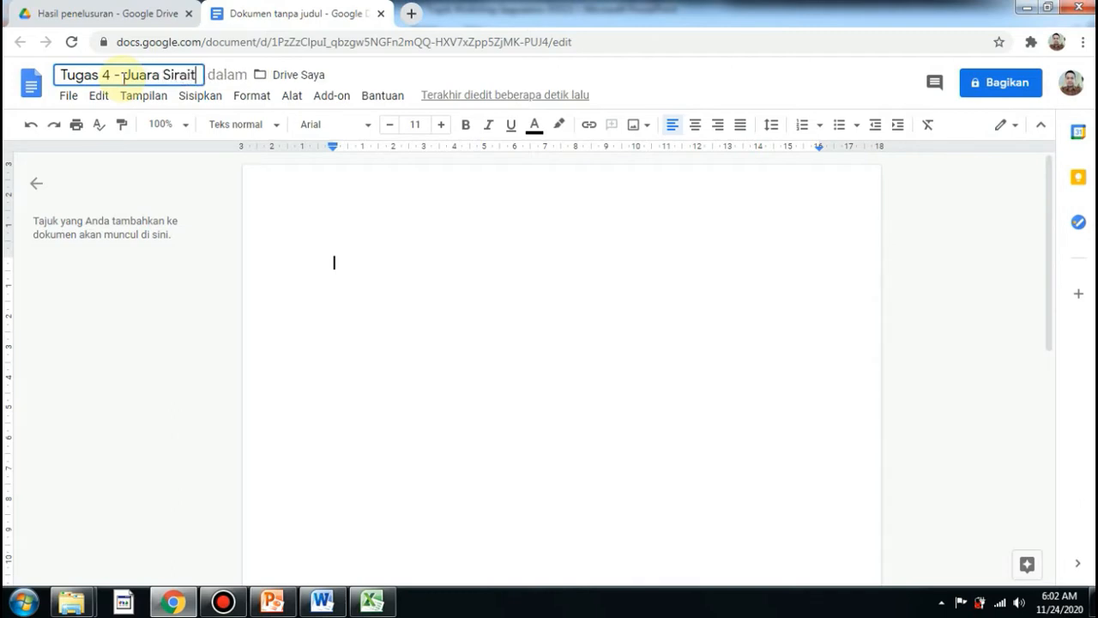
pyautogui.click(123, 76)
pyautogui.press('BackSpace')
pyautogui.write('J')
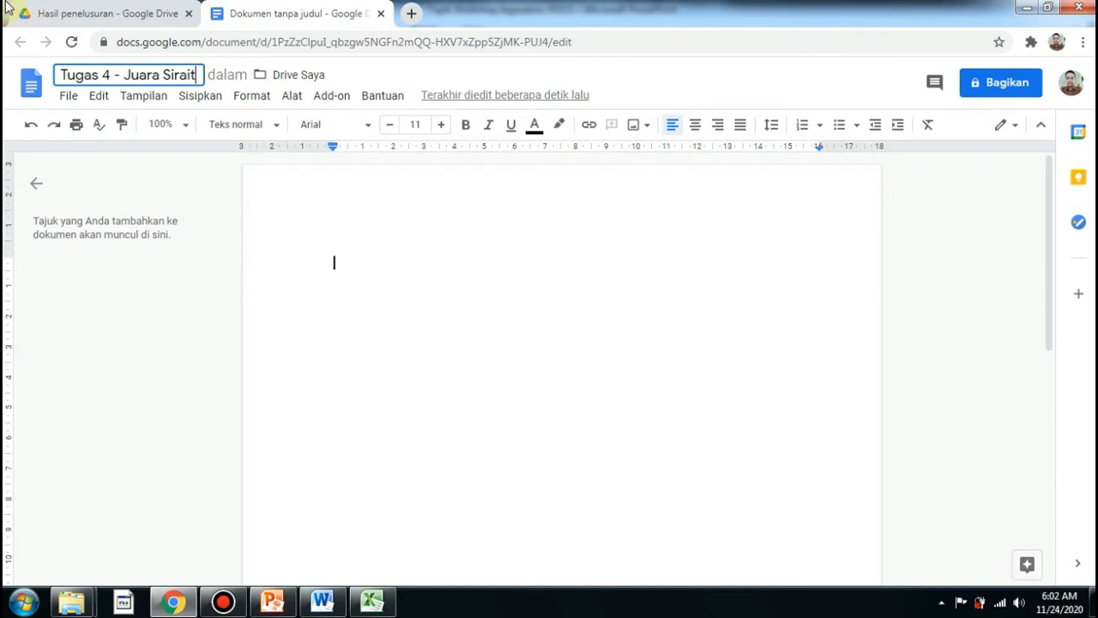
# Paste the prepared text into the empty document body.
pyautogui.click(414, 258)
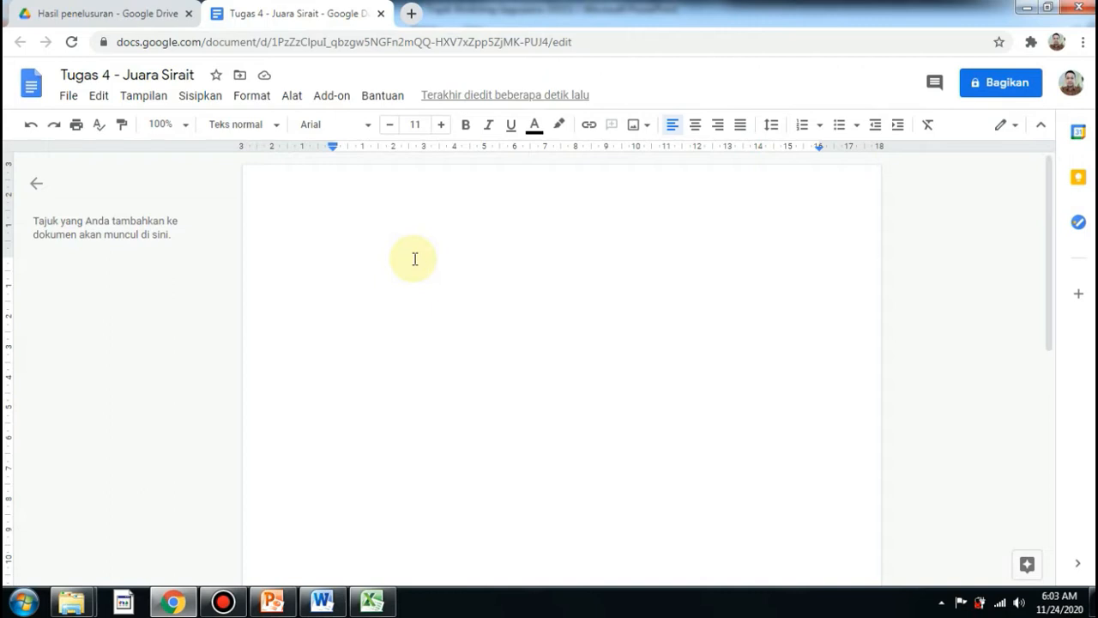
pyautogui.hotkey('ctrl', 'v')
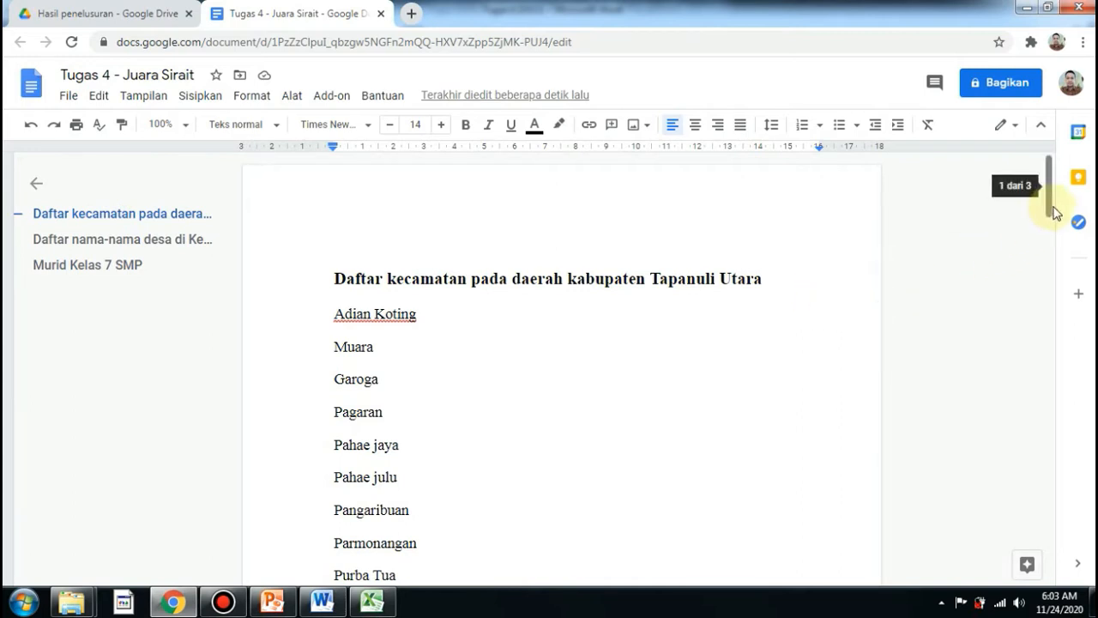
pyautogui.moveTo(1050, 209)
pyautogui.mouseDown()
pyautogui.moveTo(1050, 223)
pyautogui.moveTo(1051, 201)
pyautogui.mouseUp()
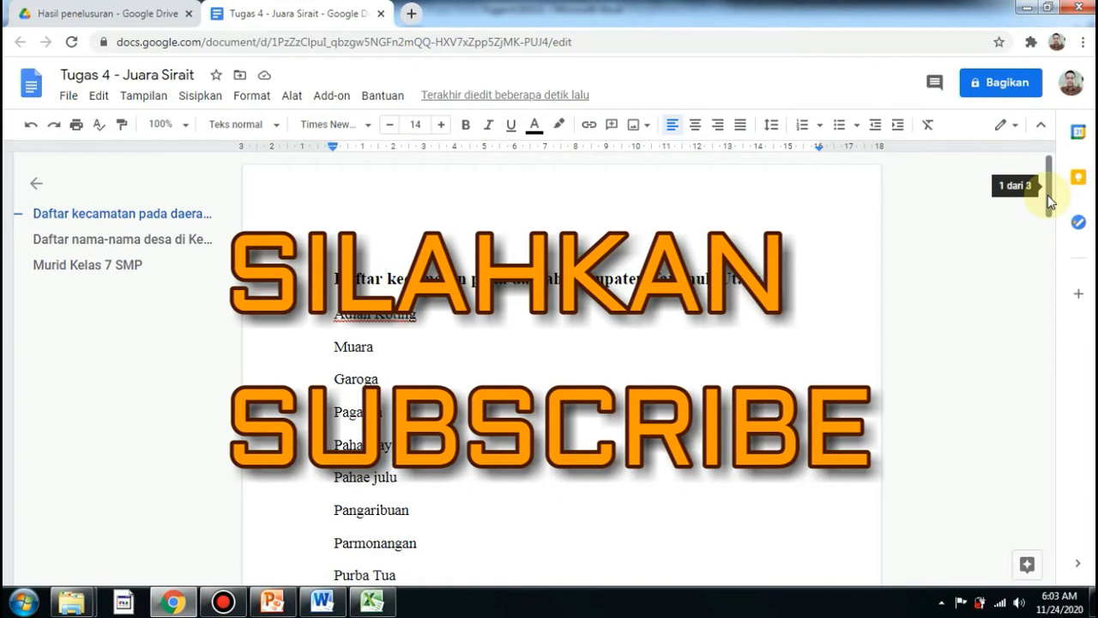
pyautogui.moveTo(1051, 201); pyautogui.dragTo(1053, 214)
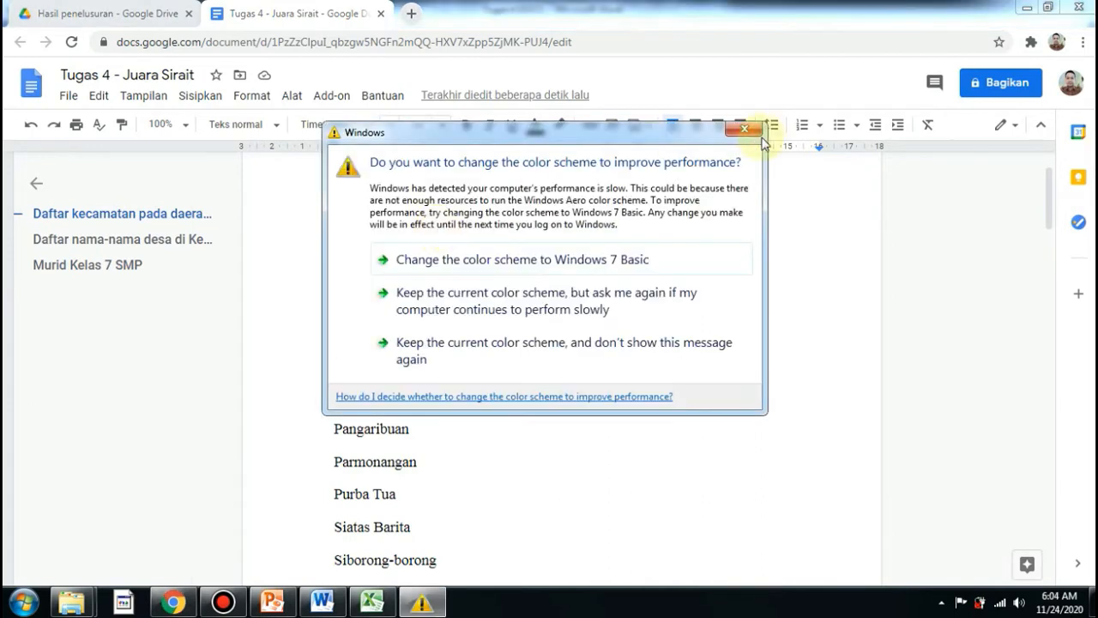
pyautogui.click(744, 130)
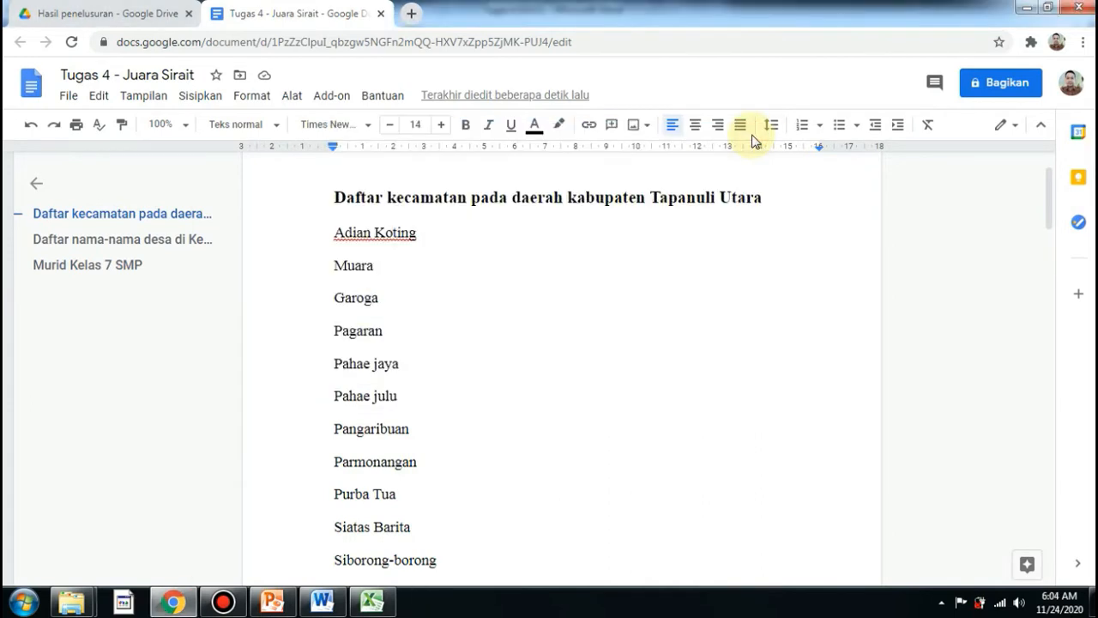
pyautogui.click(451, 312)
pyautogui.click(356, 271)
pyautogui.moveTo(334, 233); pyautogui.dragTo(399, 490)
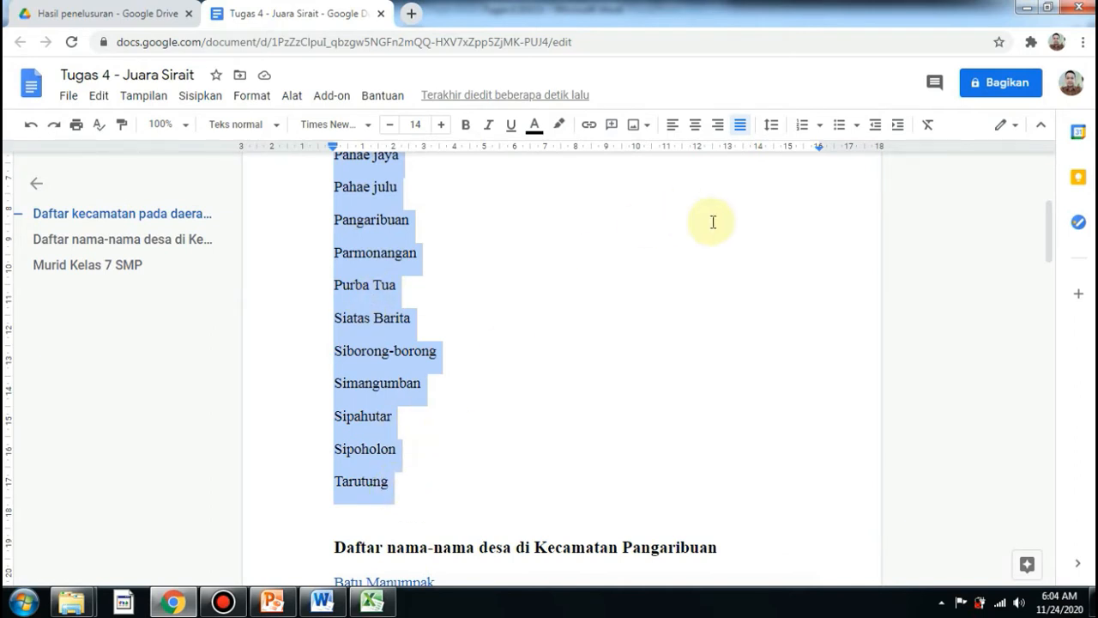
pyautogui.click(857, 127)
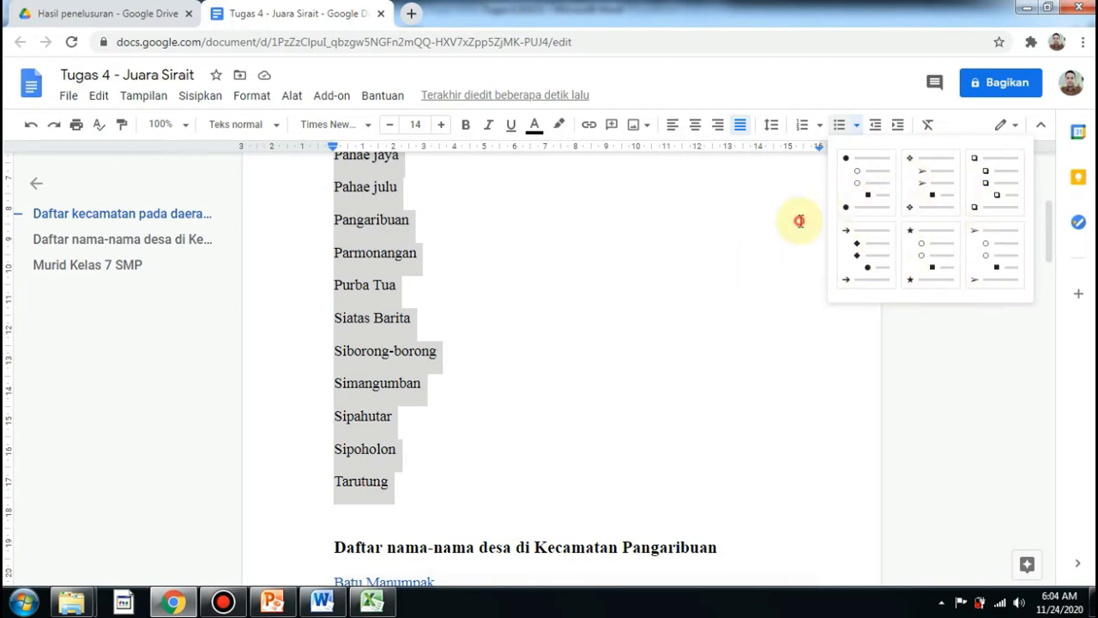
pyautogui.click(799, 222)
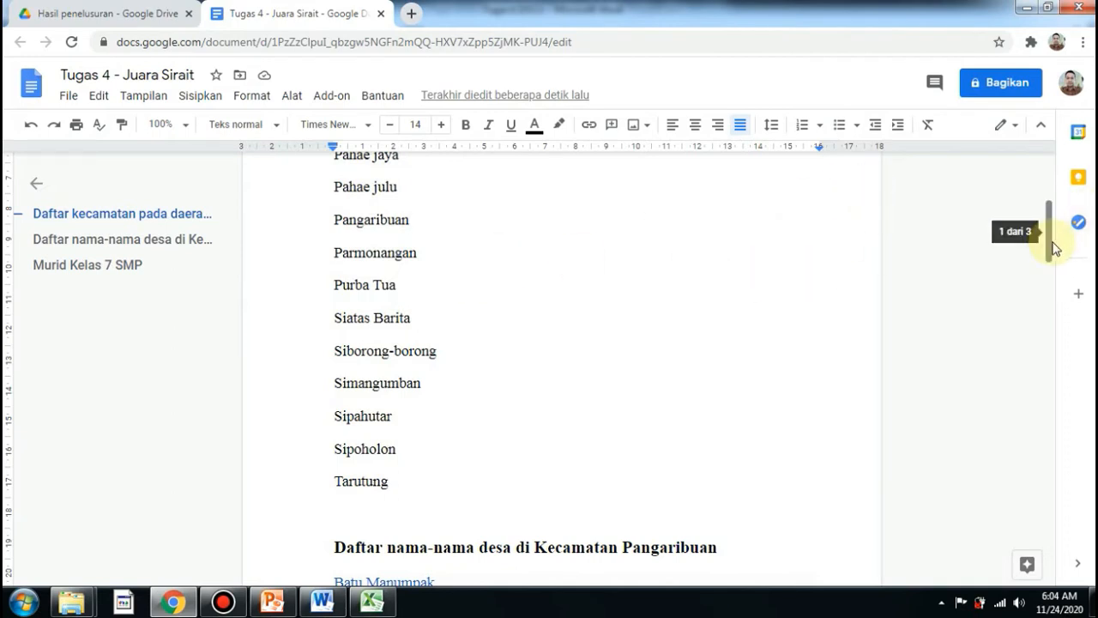
# Format the district list under the Tapanuli Utara heading as a bulleted list.
pyautogui.moveTo(1054, 238); pyautogui.dragTo(1049, 199)
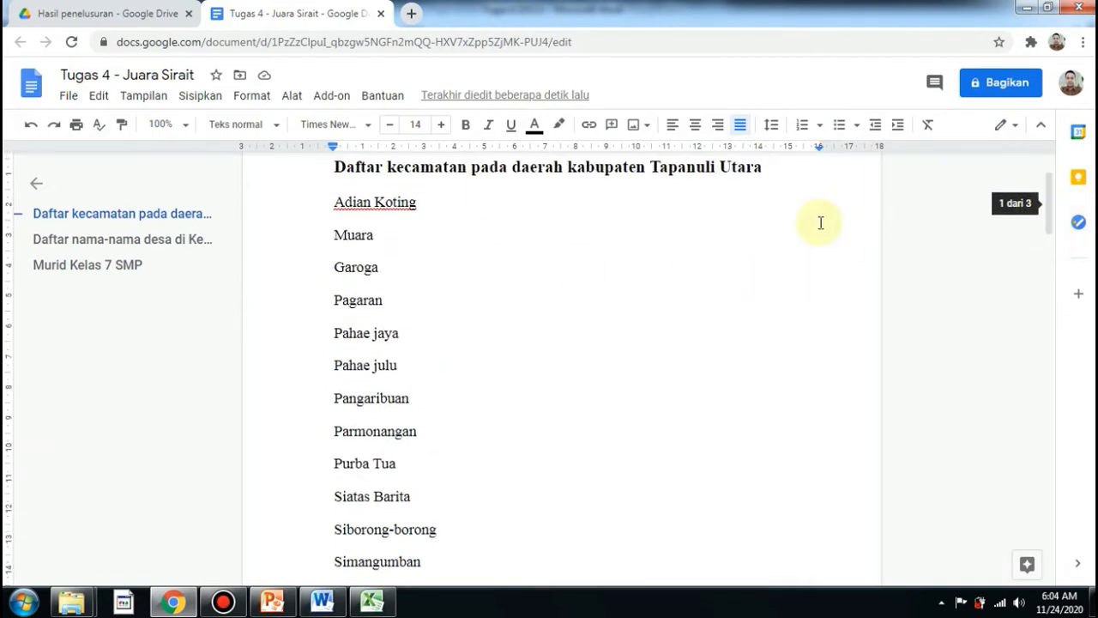
pyautogui.moveTo(332, 202); pyautogui.dragTo(395, 456)
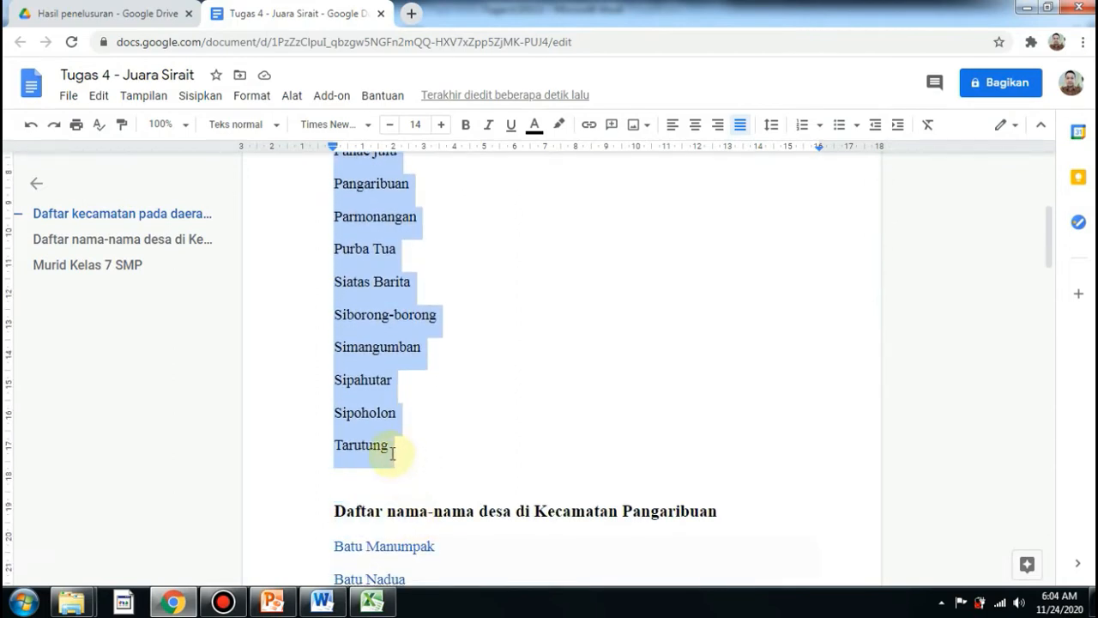
pyautogui.click(839, 126)
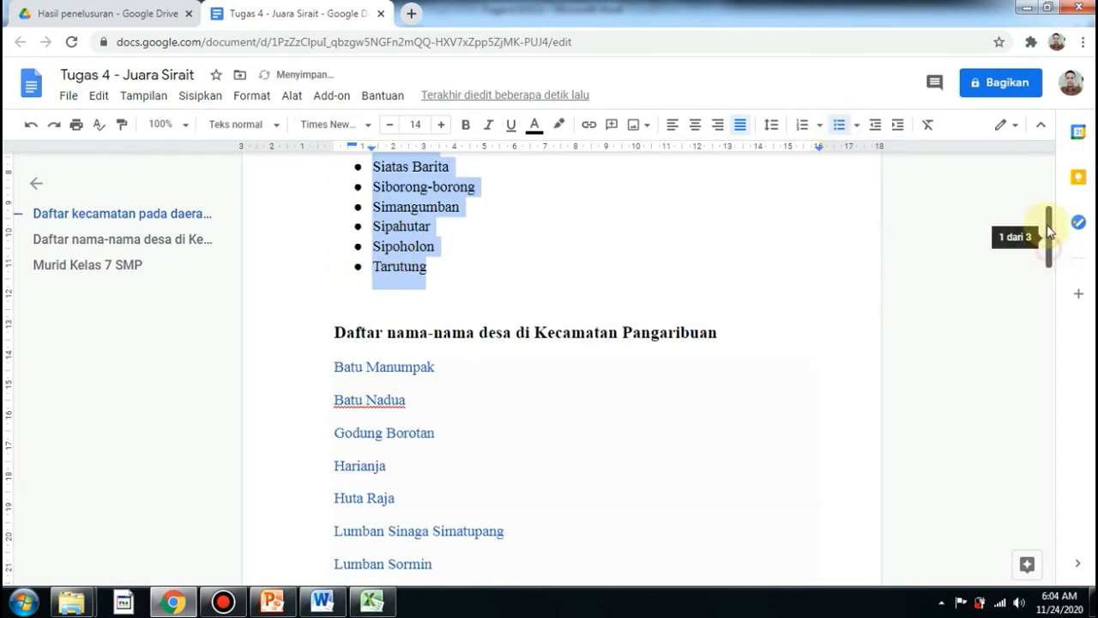
# Change the district list's bullet style to stars.
pyautogui.moveTo(1049, 237); pyautogui.dragTo(1059, 184)
pyautogui.scroll(-1, 1050, 204)
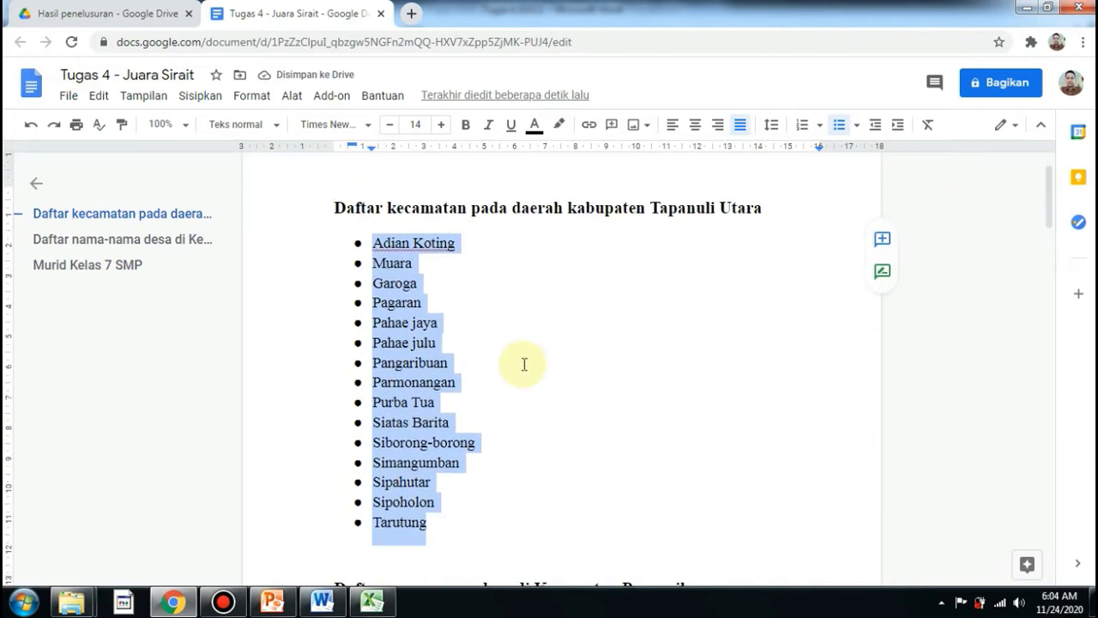
pyautogui.click(858, 128)
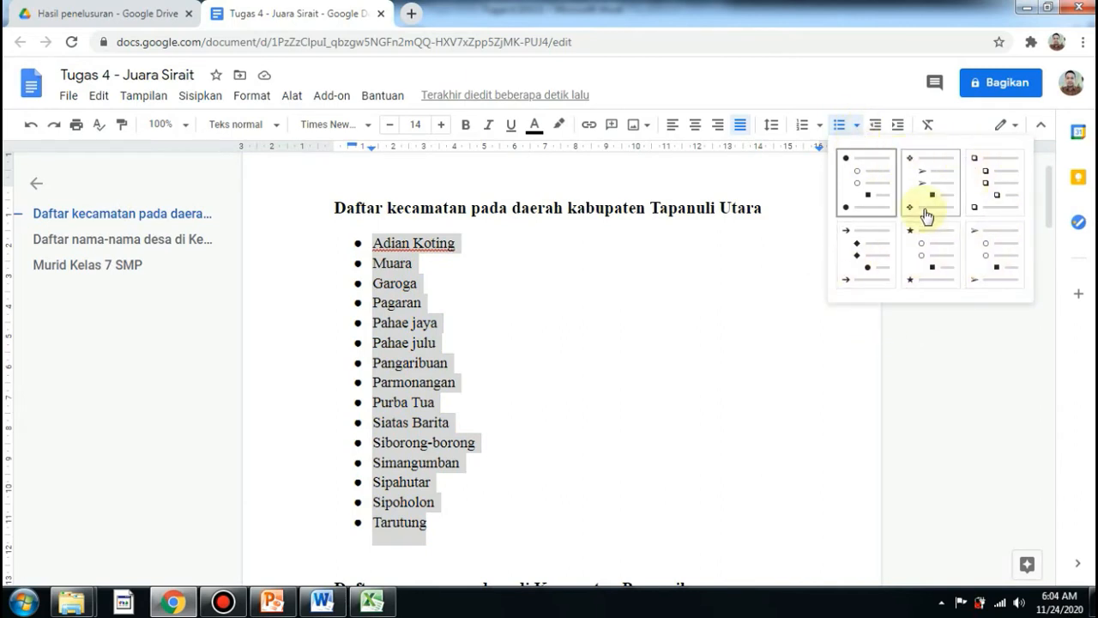
pyautogui.click(929, 257)
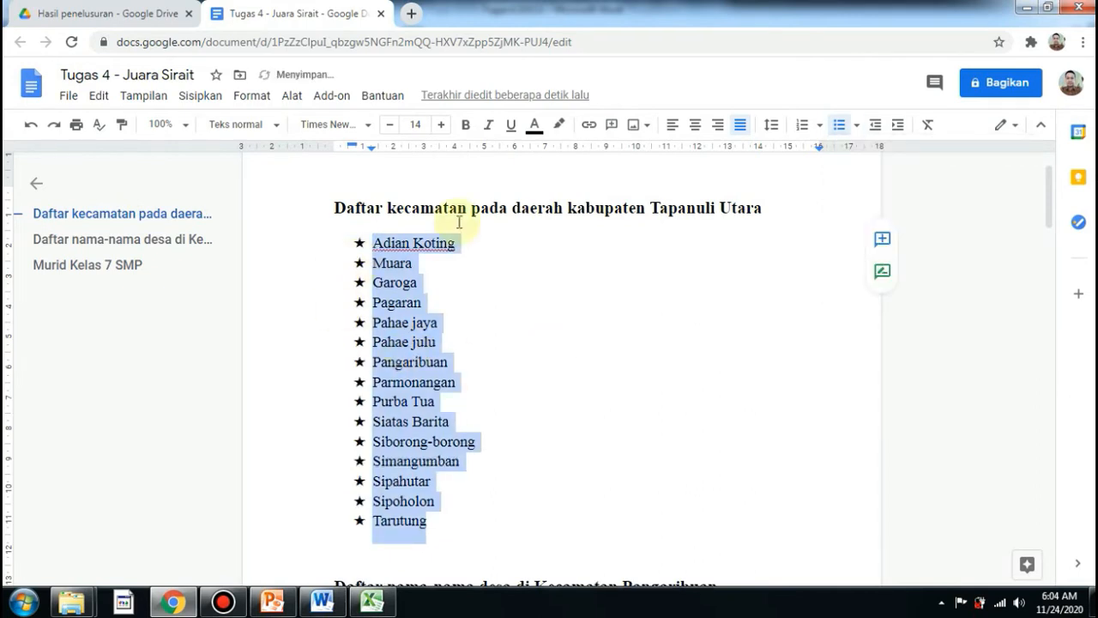
# Change the district list's bullet style to hollow squares.
pyautogui.click(856, 124)
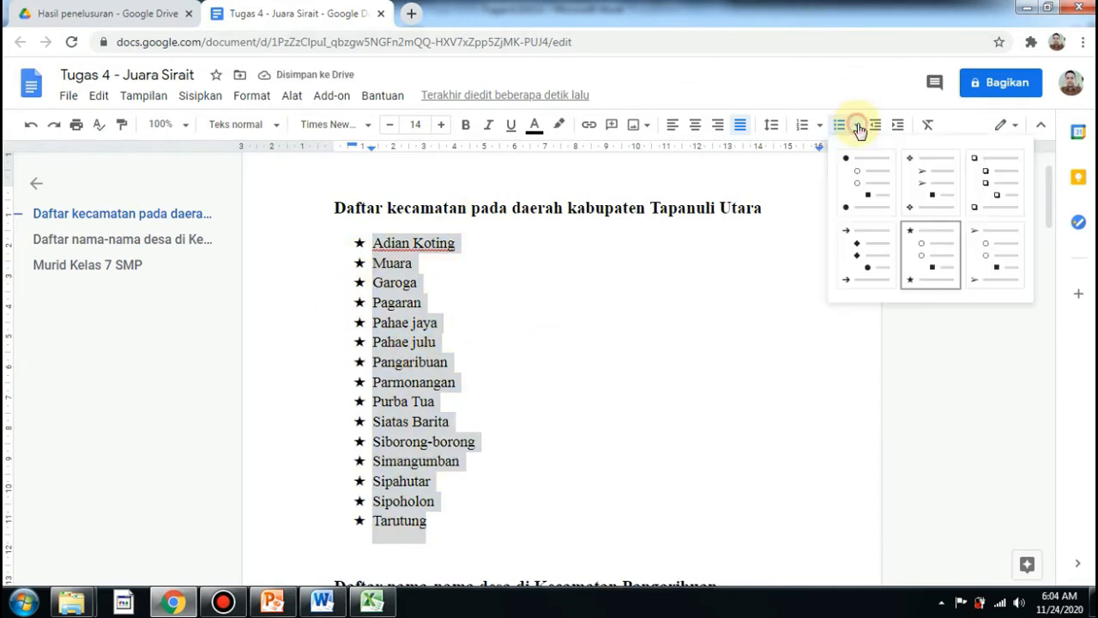
pyautogui.click(988, 200)
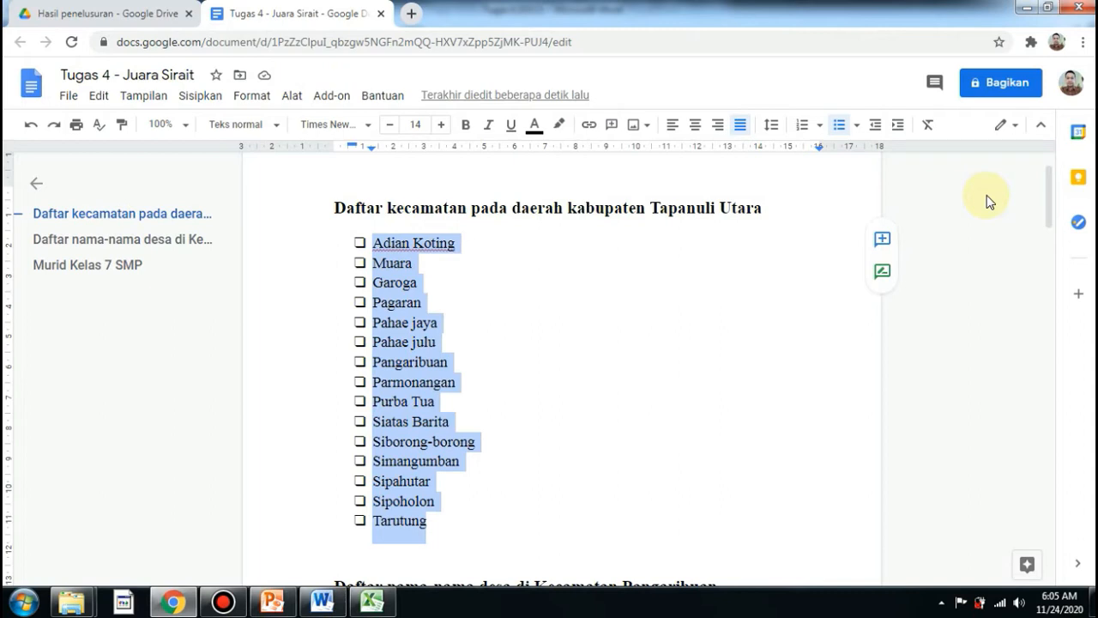
# Change the district list's bullet style to arrowheads.
pyautogui.click(856, 126)
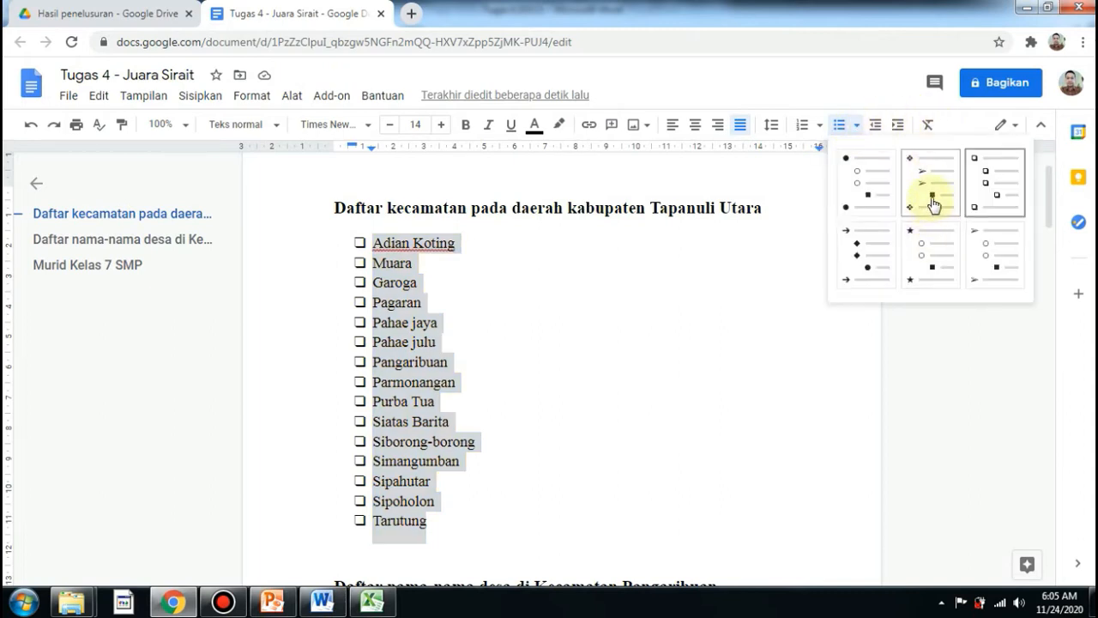
pyautogui.click(980, 263)
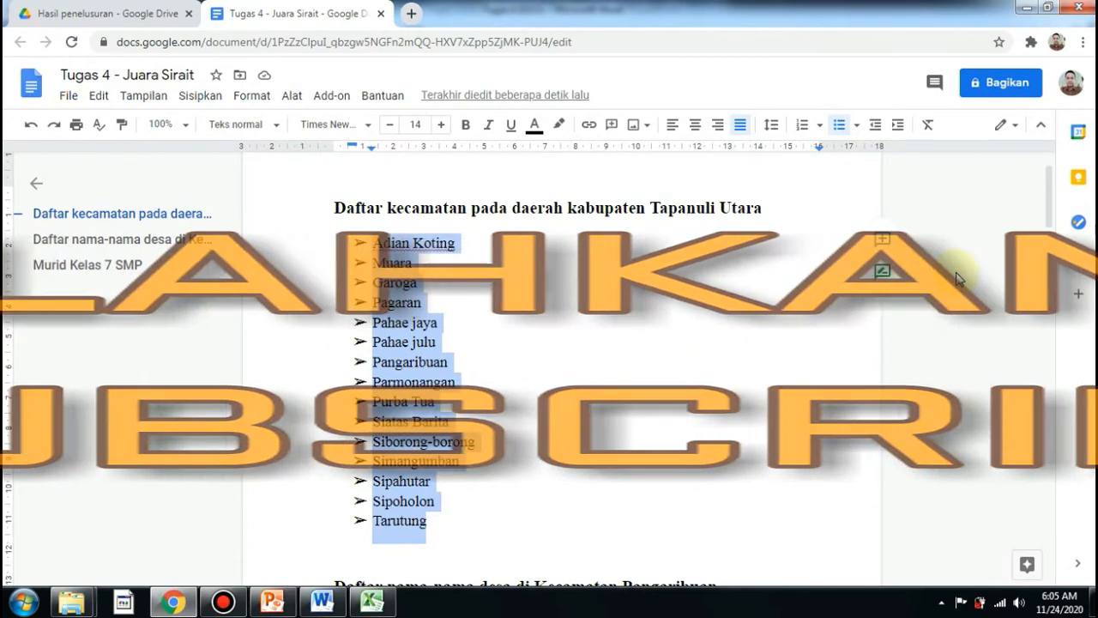
# Set the text colour of the village list under the Kecamatan Pangaribuan heading to black.
pyautogui.moveTo(1047, 218); pyautogui.dragTo(1051, 266)
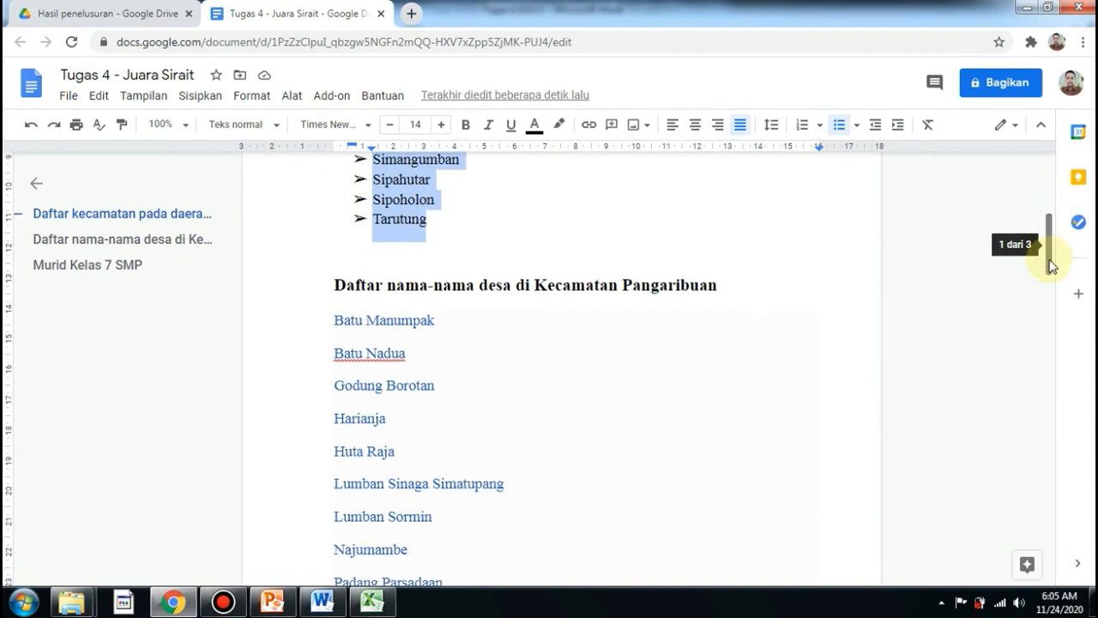
pyautogui.moveTo(329, 322); pyautogui.dragTo(493, 402)
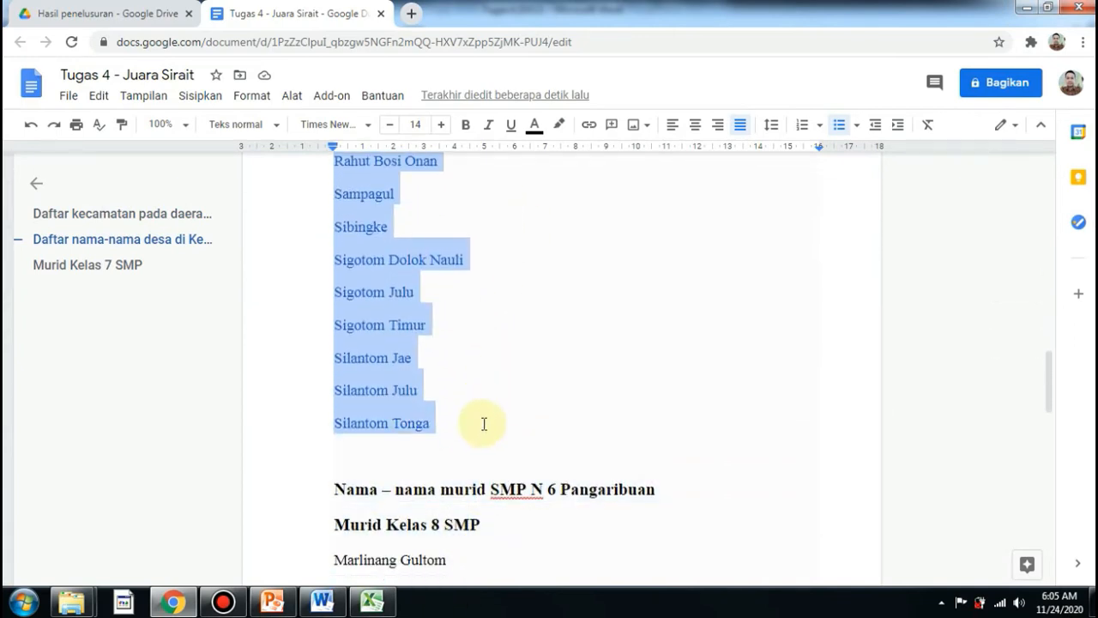
pyautogui.click(535, 125)
pyautogui.click(540, 156)
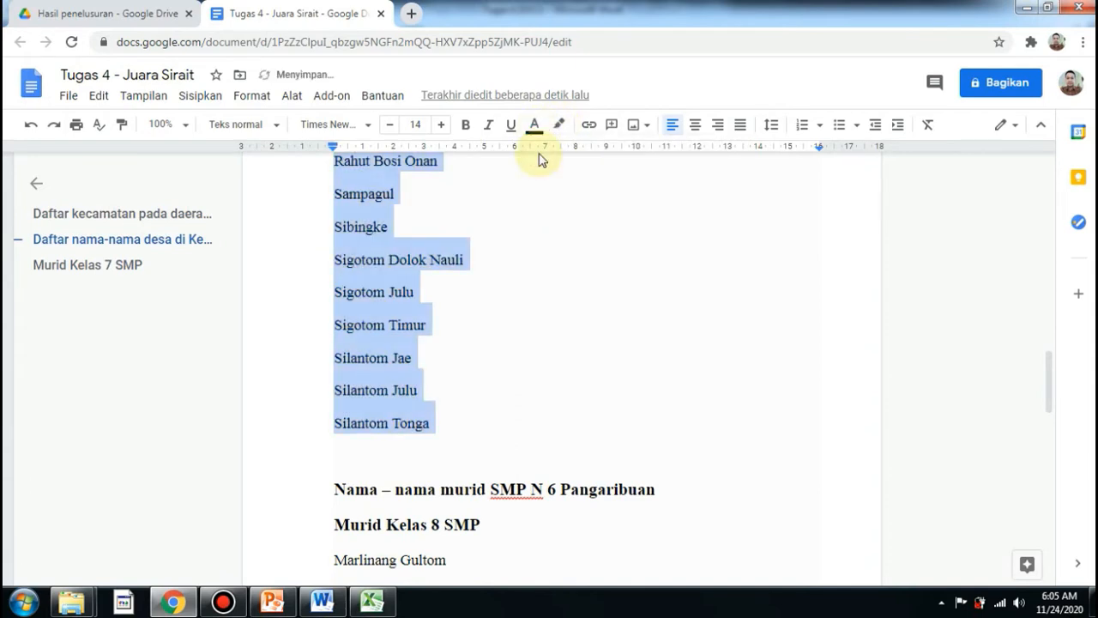
# Turn the village list under the Kecamatan Pangaribuan heading into a numbered list.
pyautogui.click(464, 259)
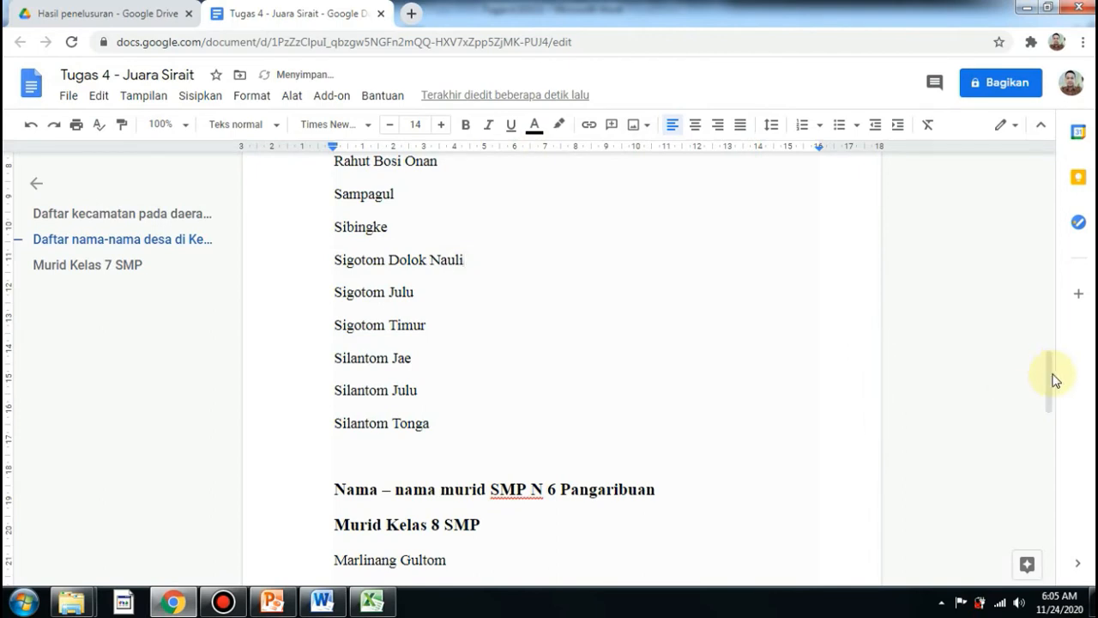
pyautogui.moveTo(1050, 386); pyautogui.dragTo(1051, 251)
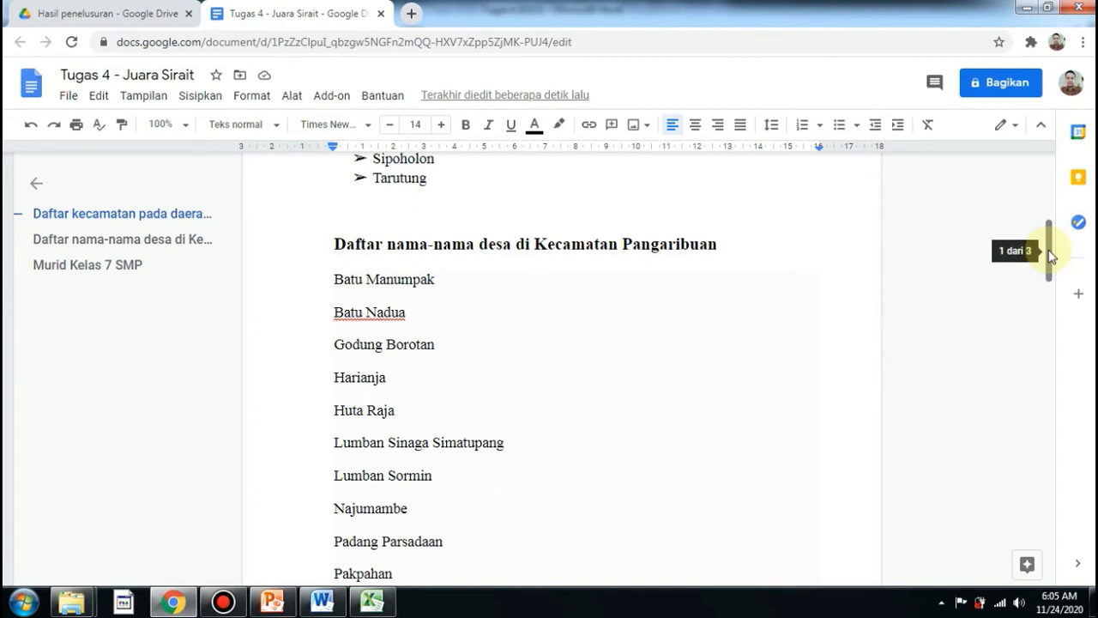
pyautogui.click(615, 302)
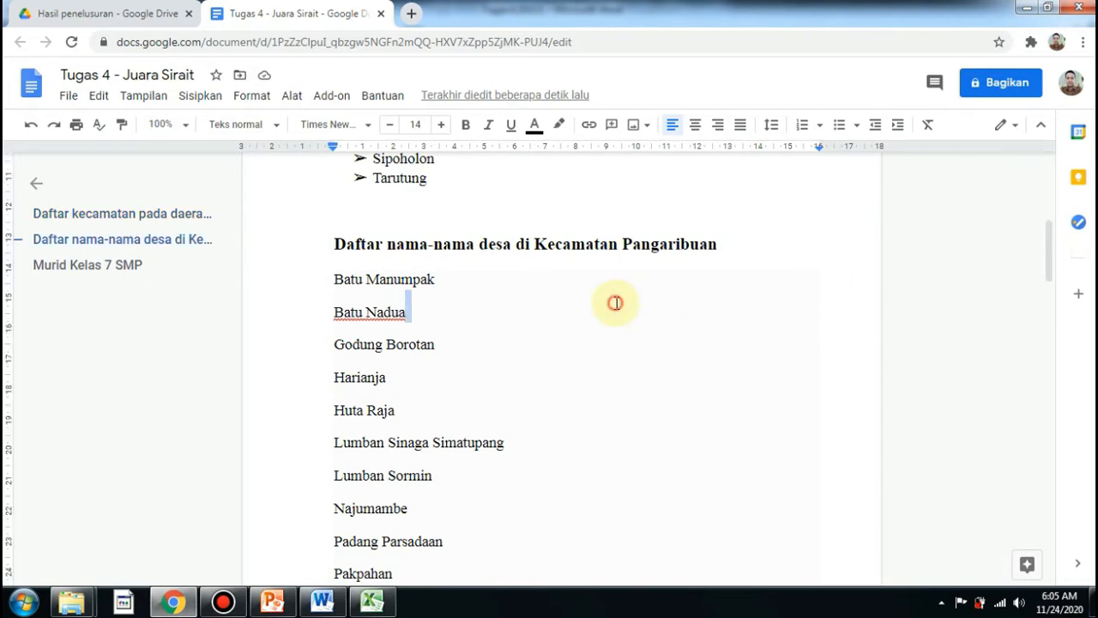
pyautogui.click(417, 285)
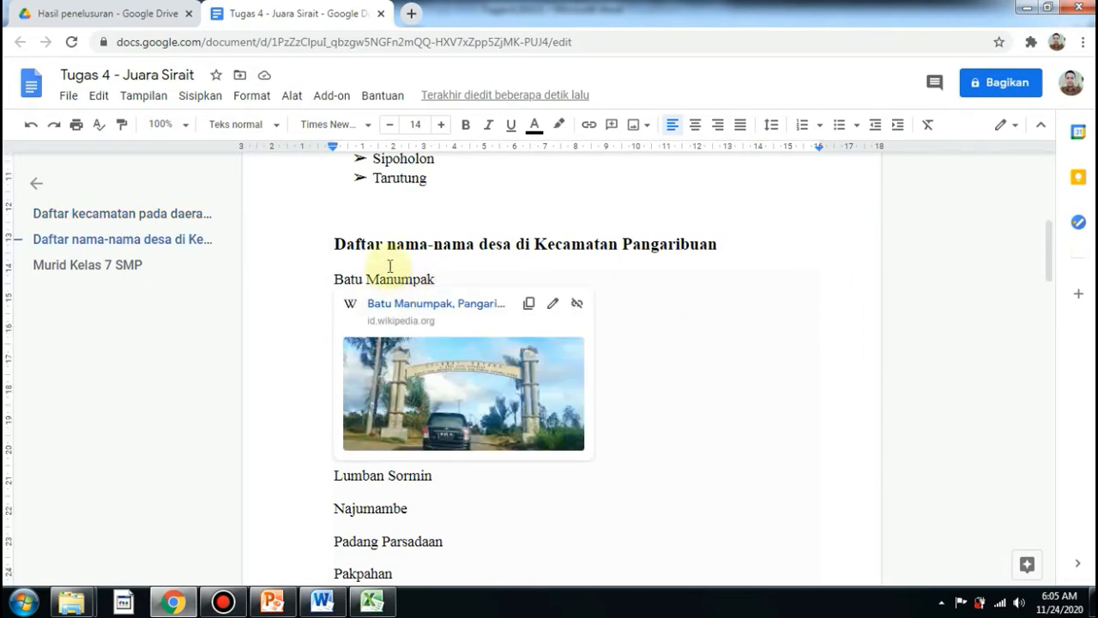
pyautogui.click(389, 263)
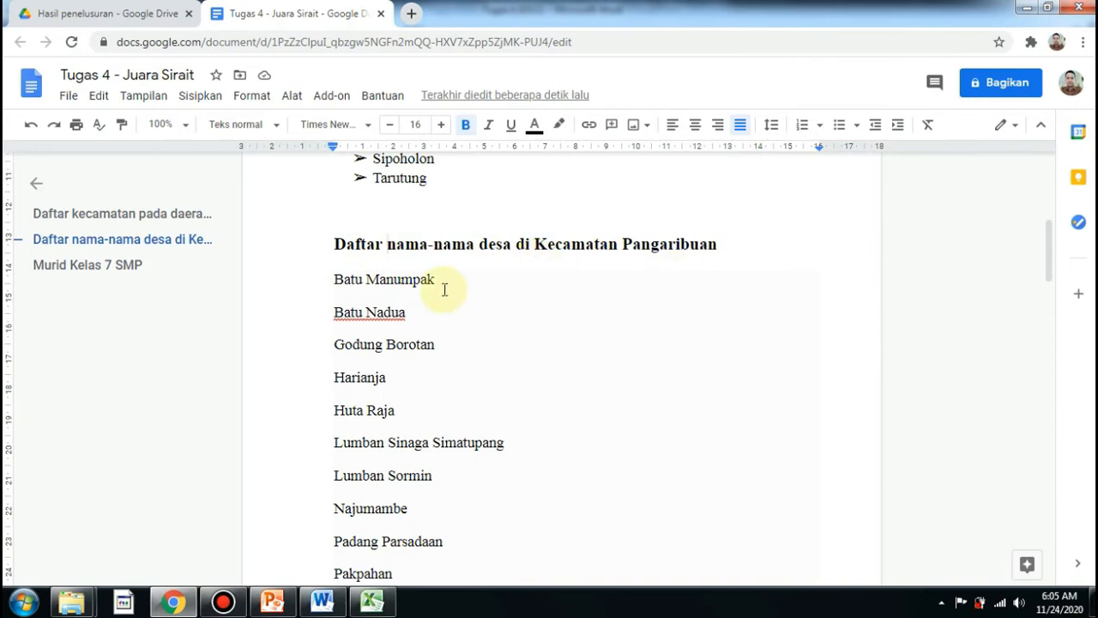
pyautogui.click(358, 280)
pyautogui.click(337, 245)
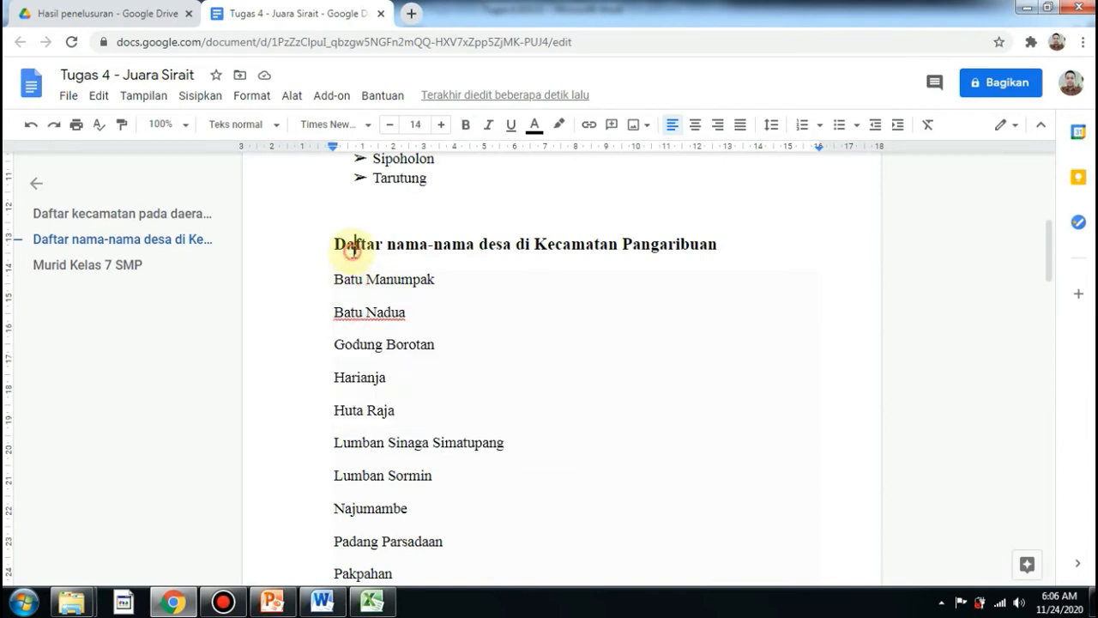
pyautogui.moveTo(338, 277); pyautogui.dragTo(447, 421)
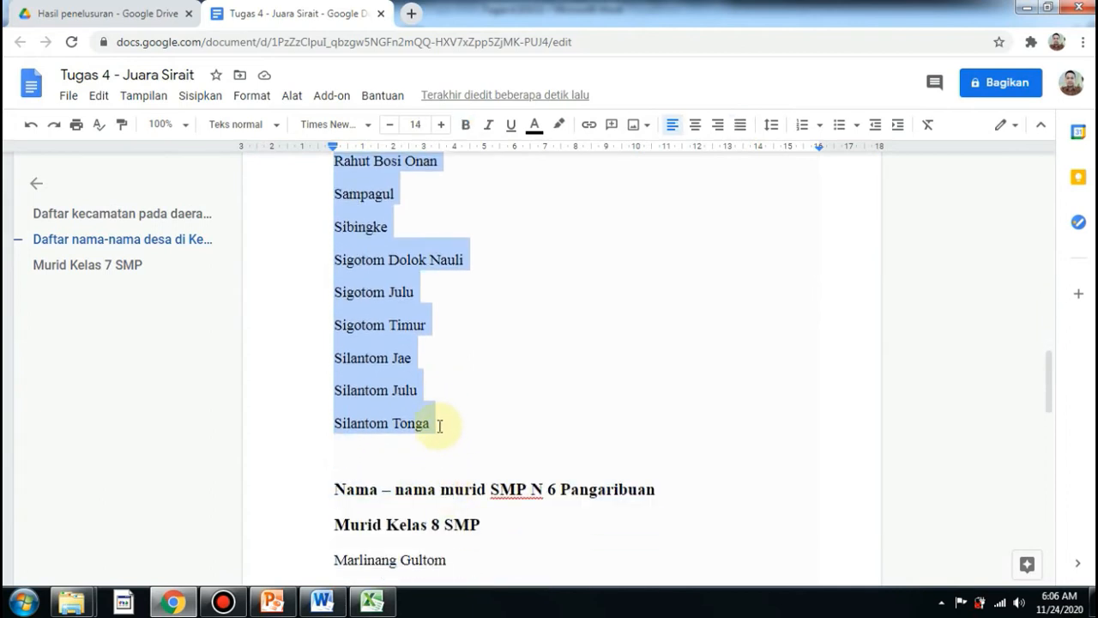
pyautogui.click(803, 127)
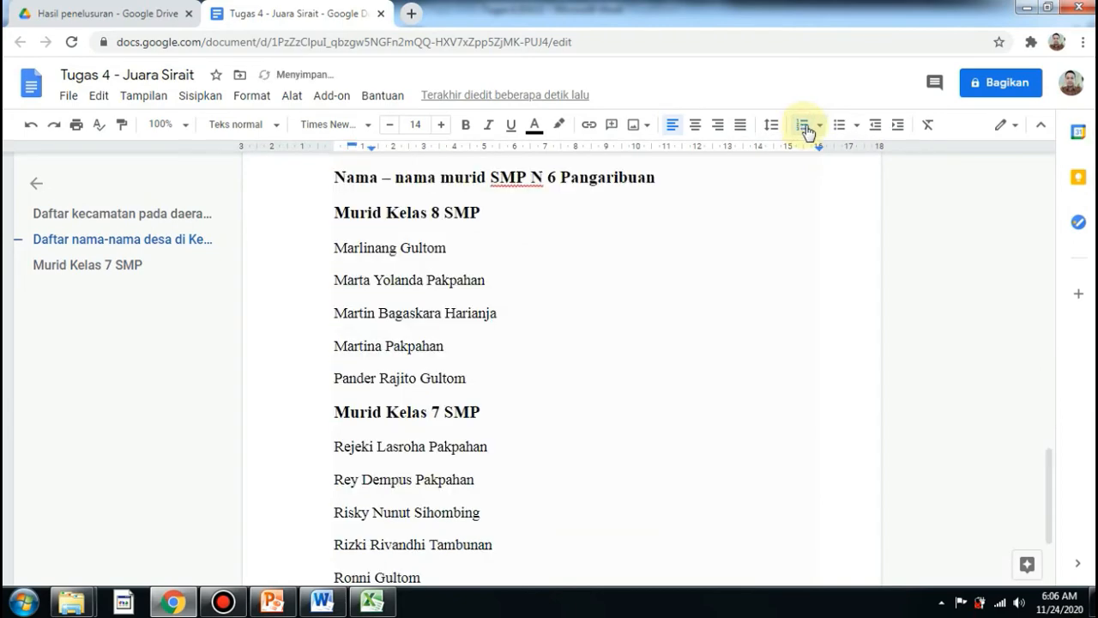
# Change the village list's numbering to uppercase letters A, B, C.
pyautogui.moveTo(1049, 486); pyautogui.dragTo(1053, 279)
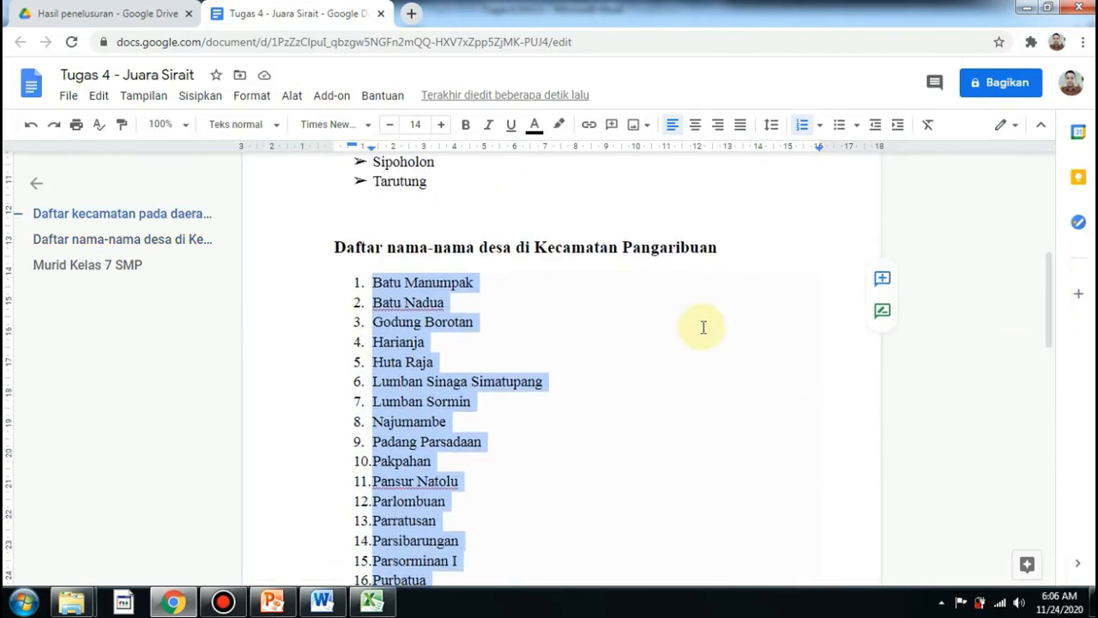
pyautogui.click(819, 128)
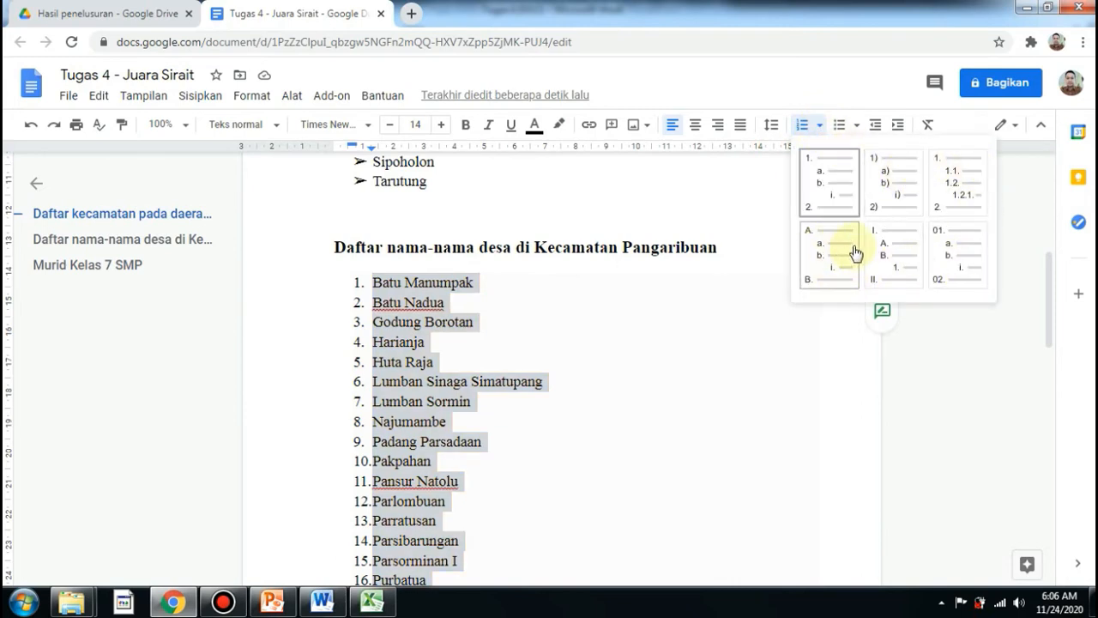
pyautogui.click(816, 254)
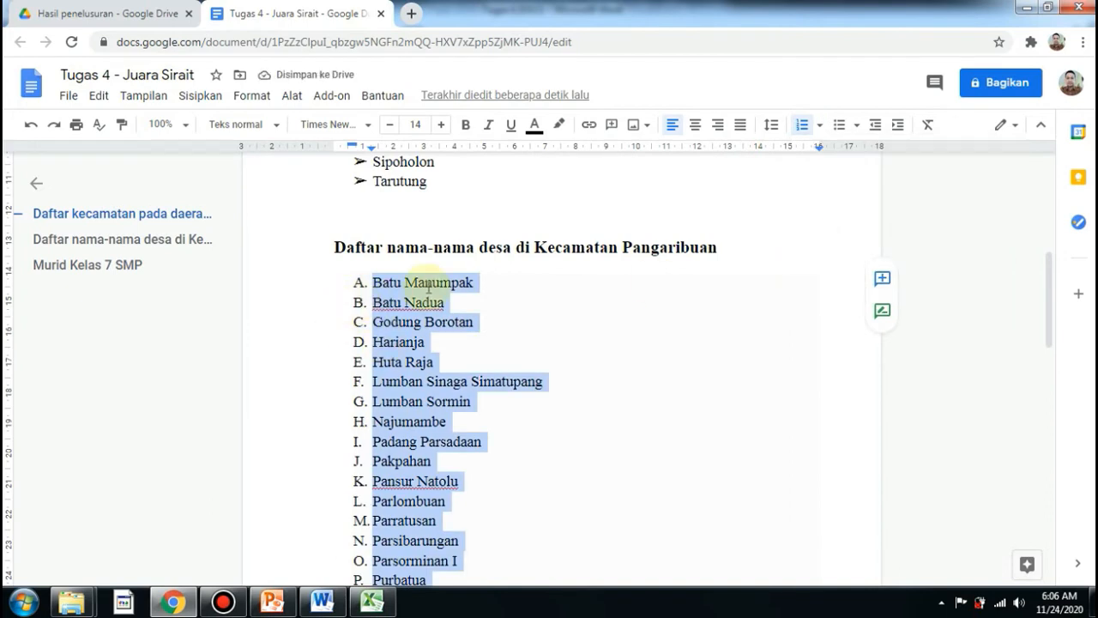
# Change the village list's numbering to the 1), 2) parenthesis style.
pyautogui.click(820, 127)
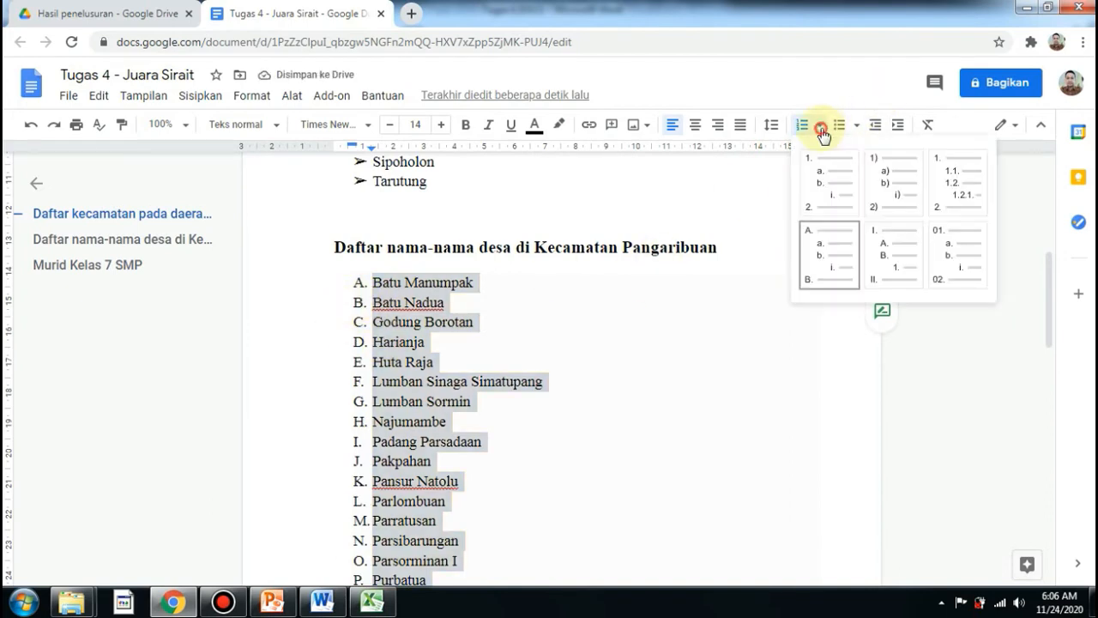
pyautogui.click(905, 201)
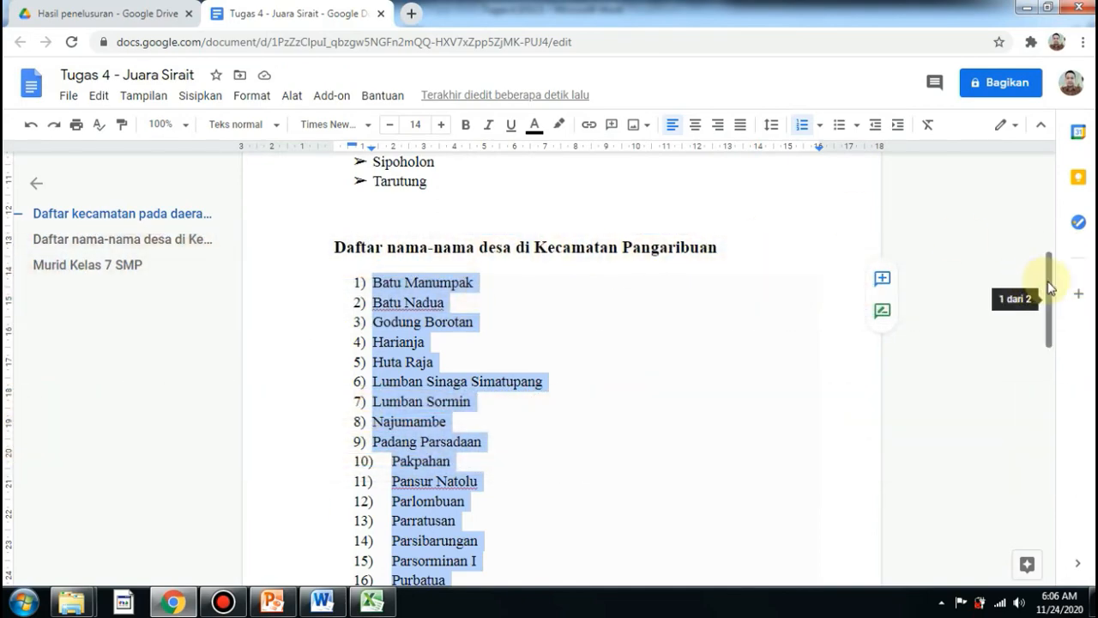
pyautogui.moveTo(1050, 286); pyautogui.dragTo(1054, 474)
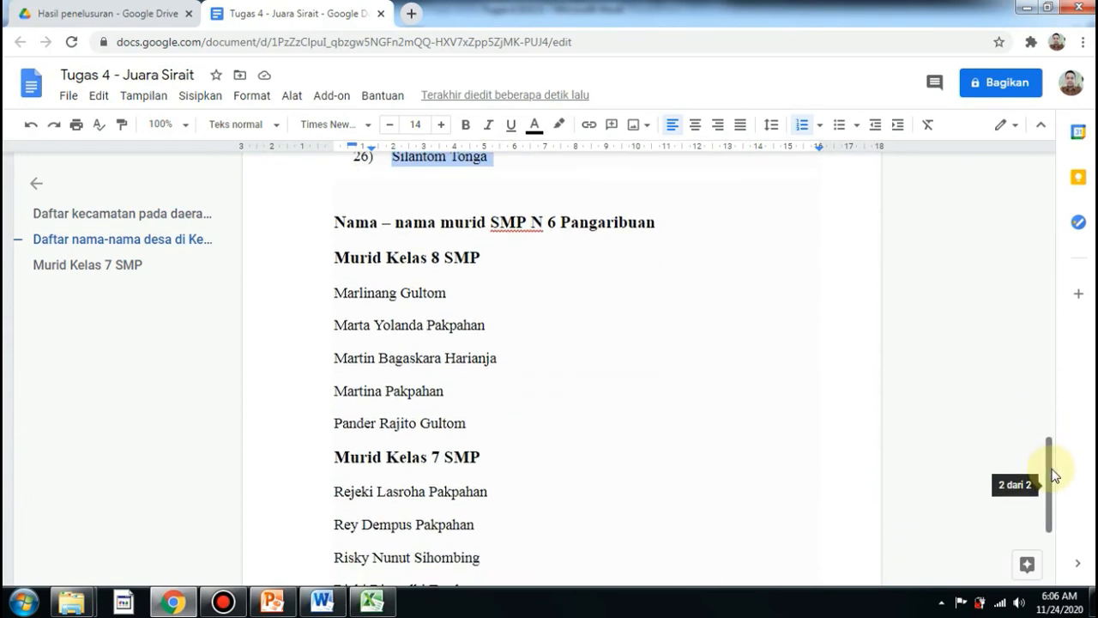
pyautogui.moveTo(1050, 476)
pyautogui.mouseDown()
pyautogui.moveTo(1054, 510)
pyautogui.moveTo(1059, 483)
pyautogui.mouseUp()
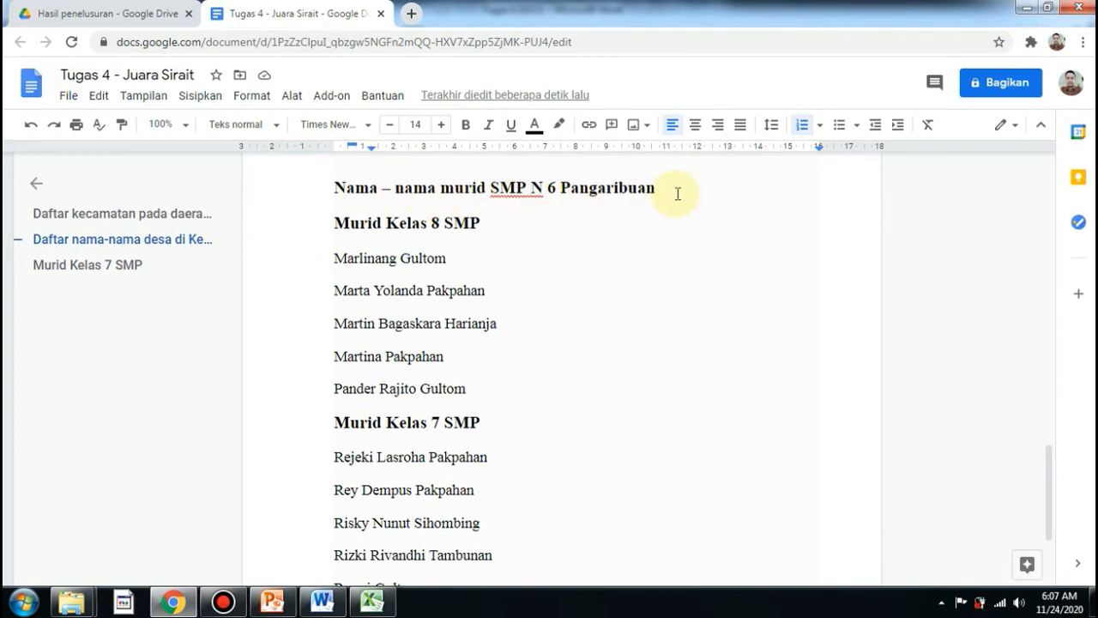
pyautogui.click(404, 190)
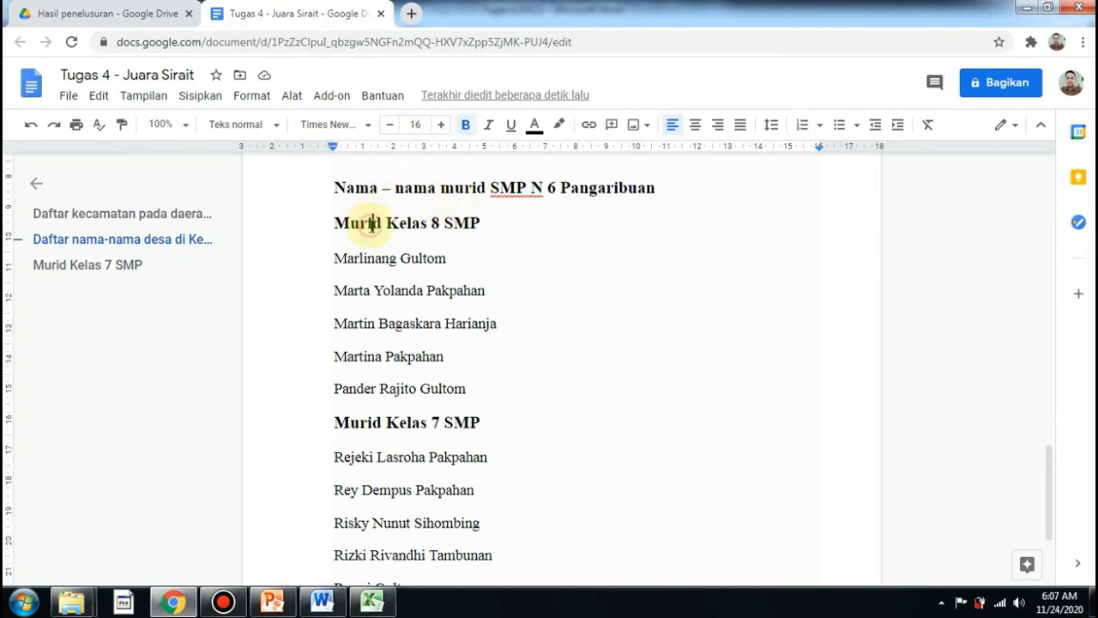
pyautogui.click(428, 224)
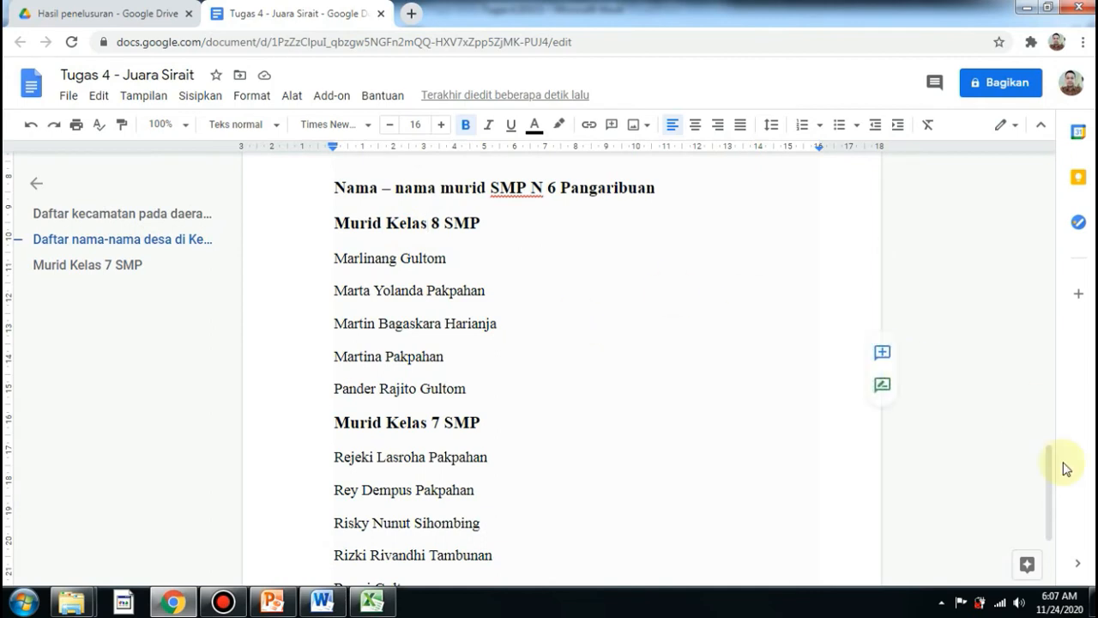
pyautogui.moveTo(1049, 497)
pyautogui.mouseDown()
pyautogui.moveTo(1049, 485)
pyautogui.moveTo(1050, 507)
pyautogui.mouseUp()
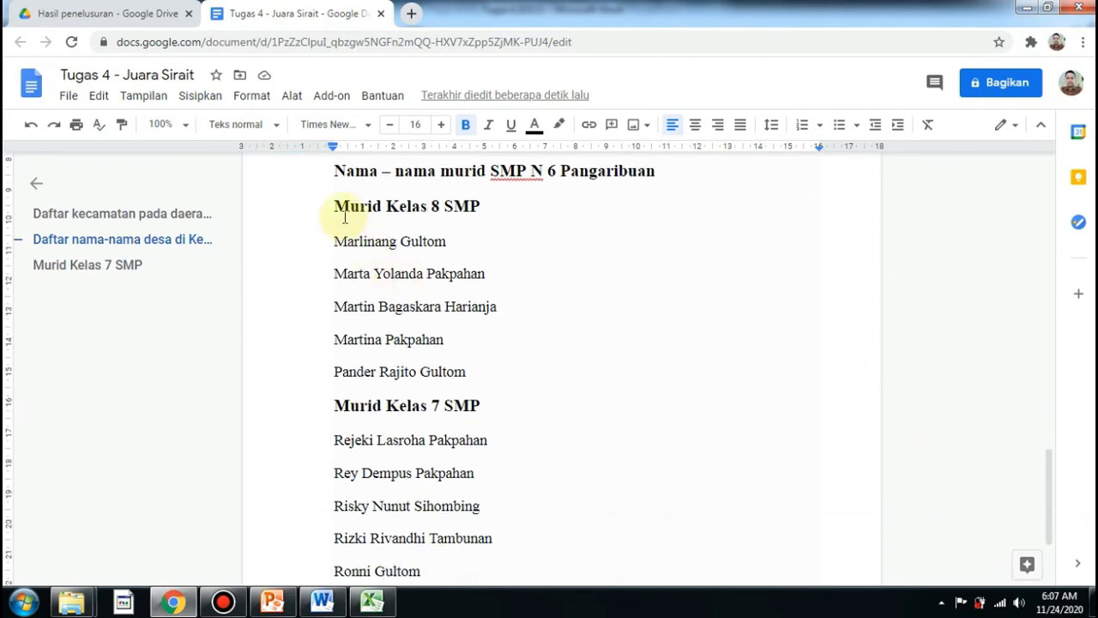
pyautogui.moveTo(333, 206); pyautogui.dragTo(434, 551)
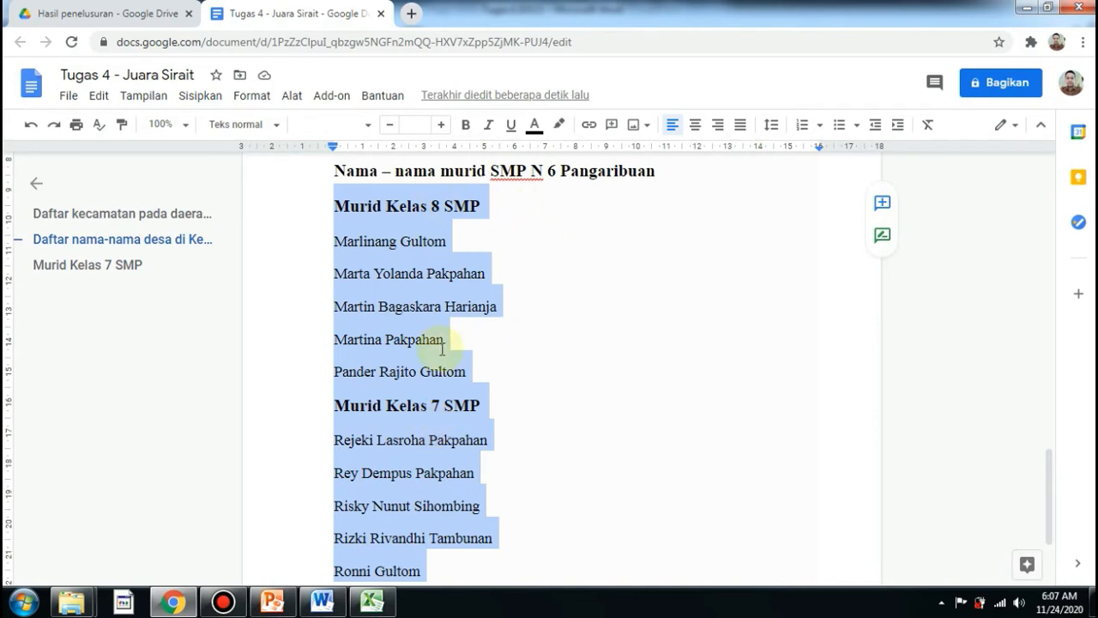
pyautogui.click(485, 372)
pyautogui.press('Return')
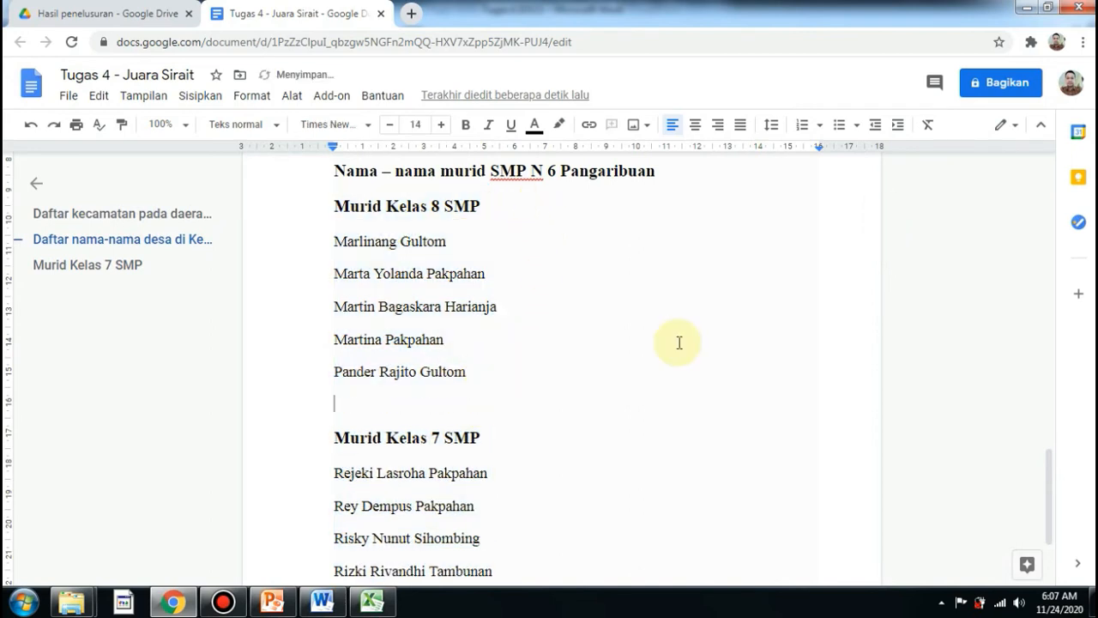
pyautogui.moveTo(1047, 490); pyautogui.dragTo(1048, 495)
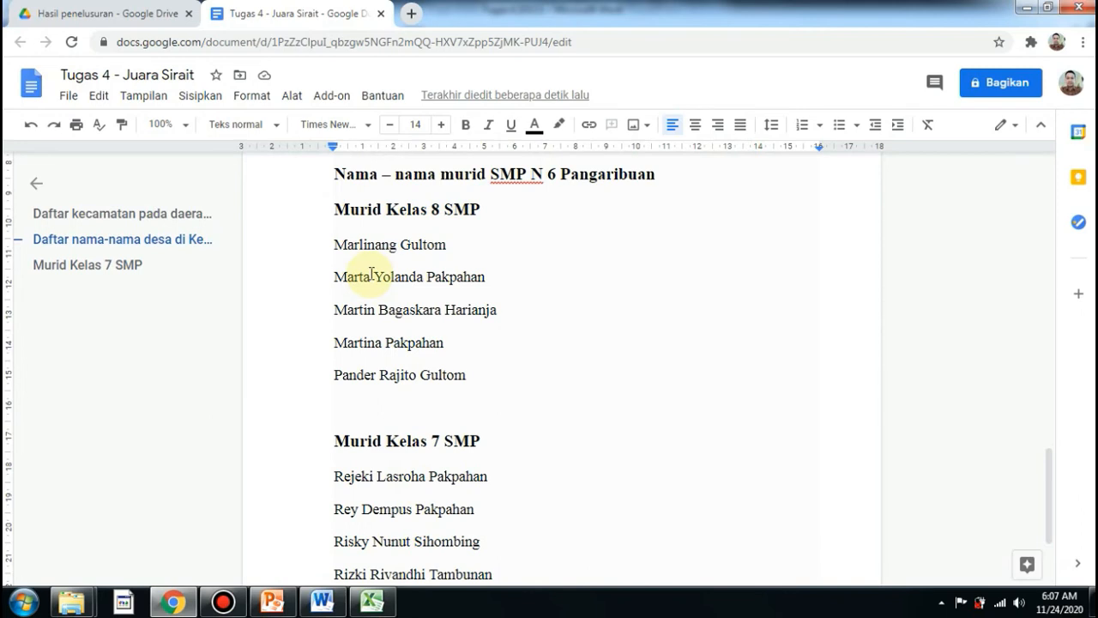
pyautogui.moveTo(336, 210); pyautogui.dragTo(450, 520)
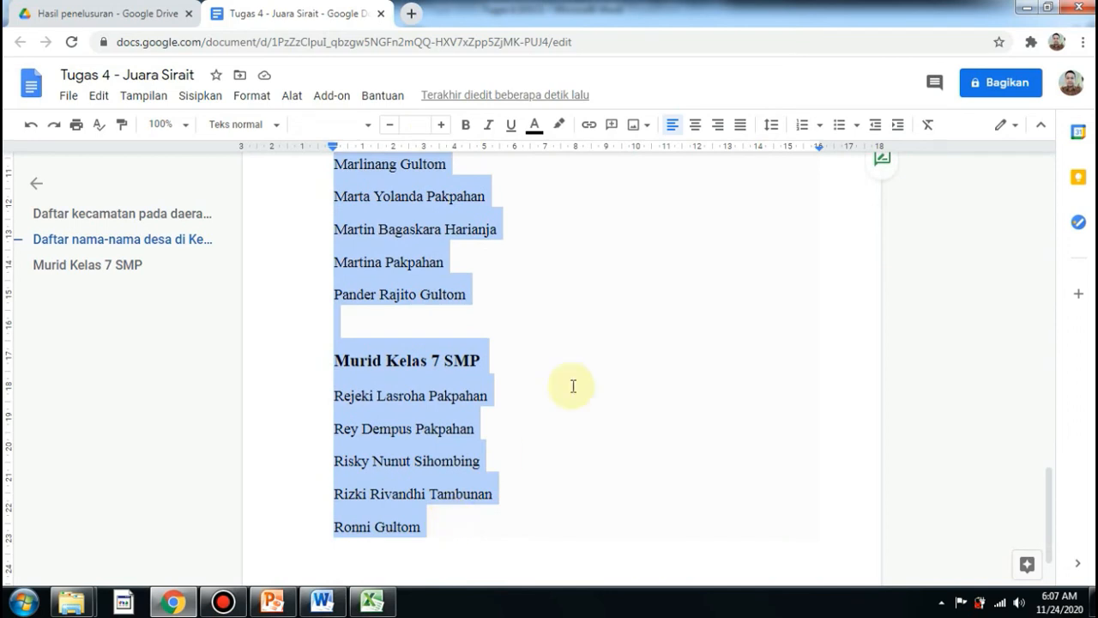
pyautogui.click(857, 127)
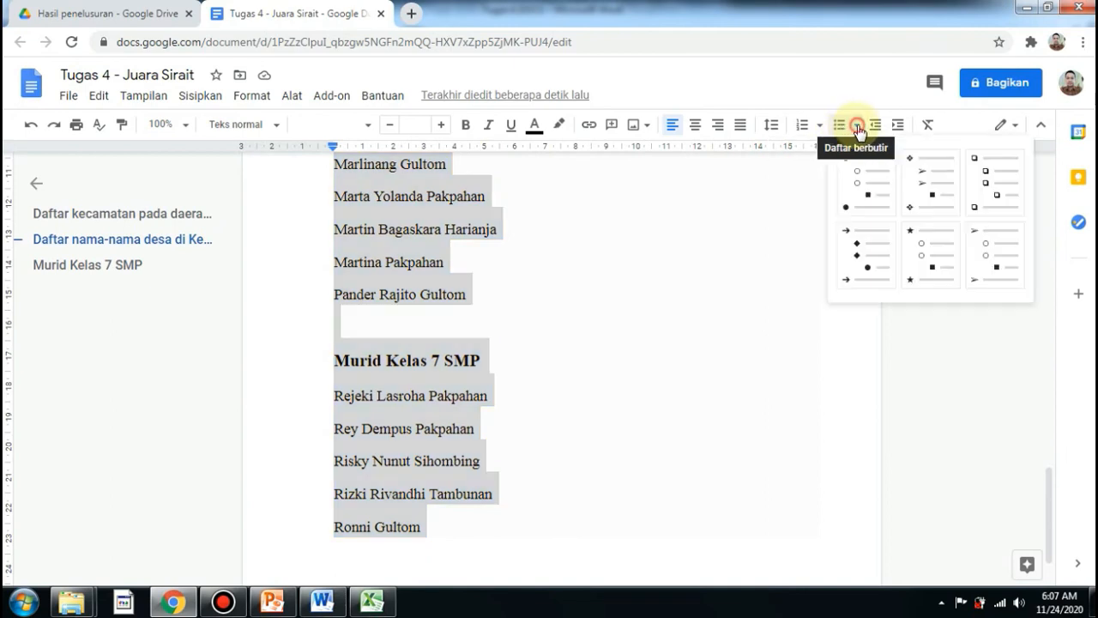
pyautogui.click(988, 196)
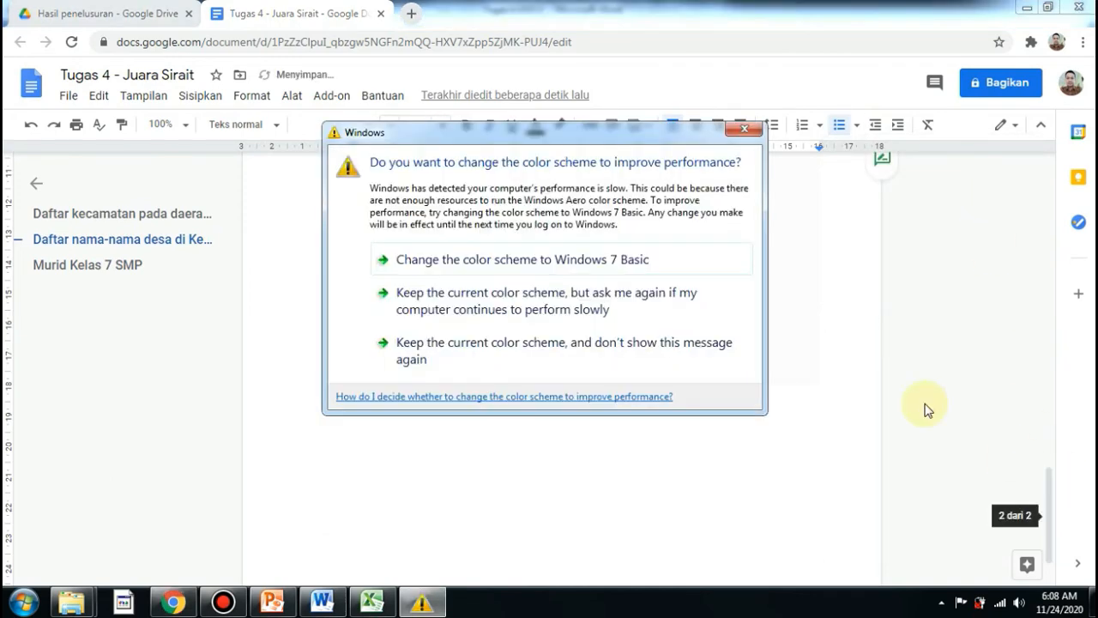
pyautogui.click(744, 133)
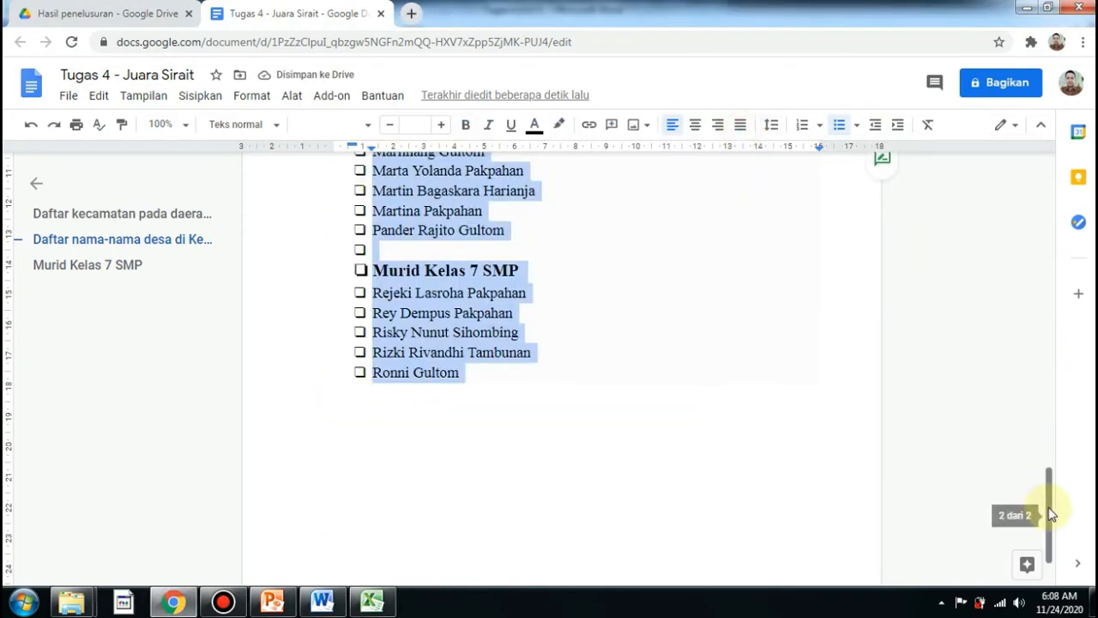
# Change the student list to the 1), 2) parenthesis numbering style.
pyautogui.moveTo(1049, 510); pyautogui.dragTo(1046, 478)
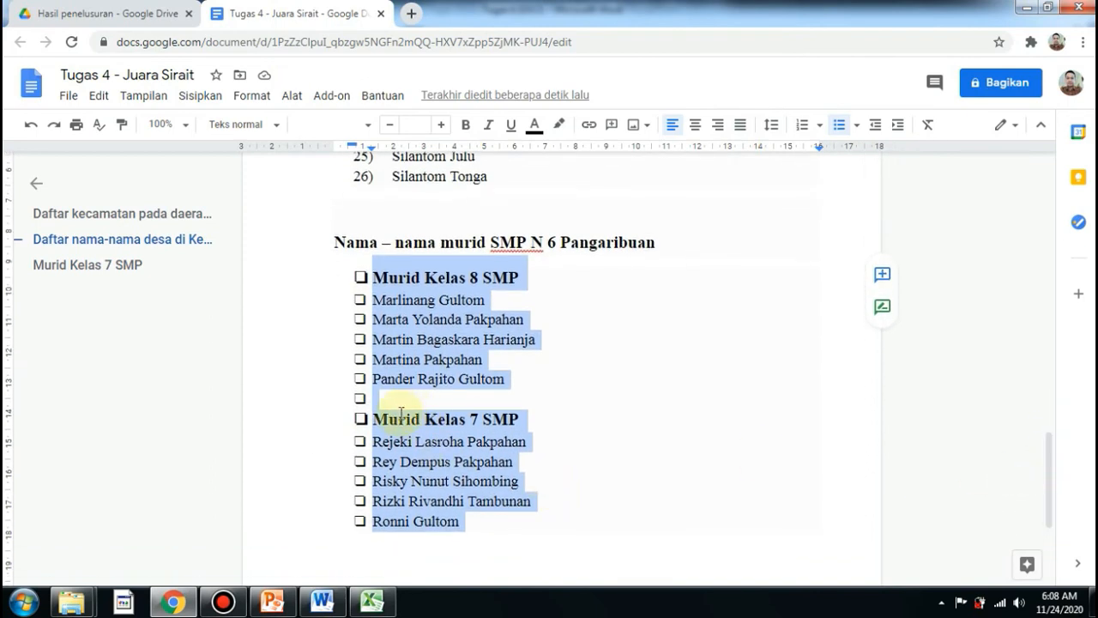
pyautogui.click(820, 126)
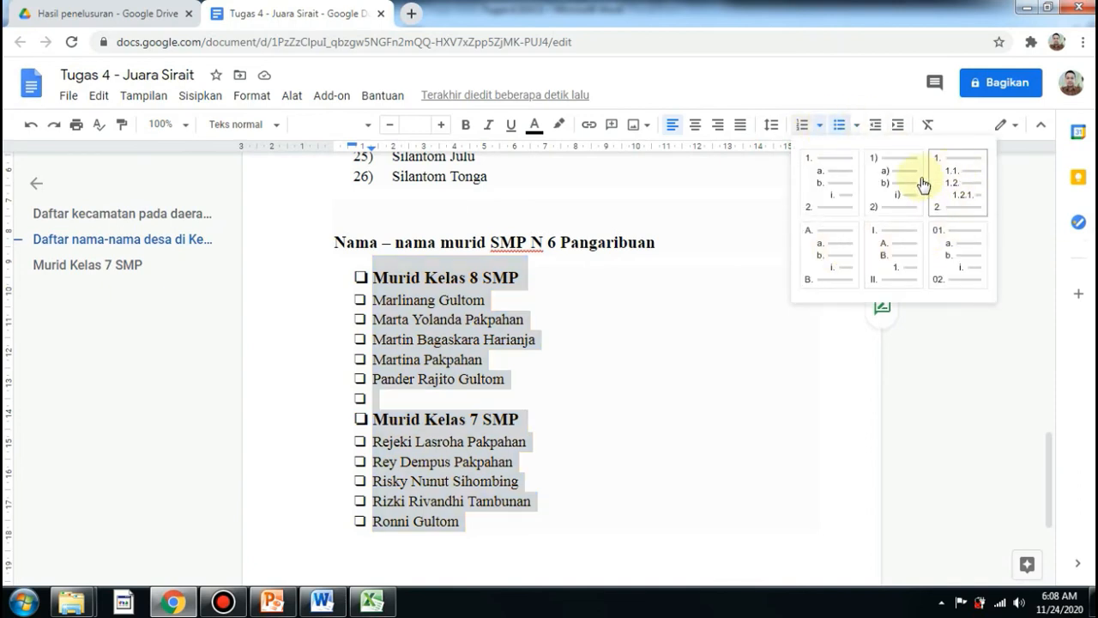
pyautogui.click(874, 190)
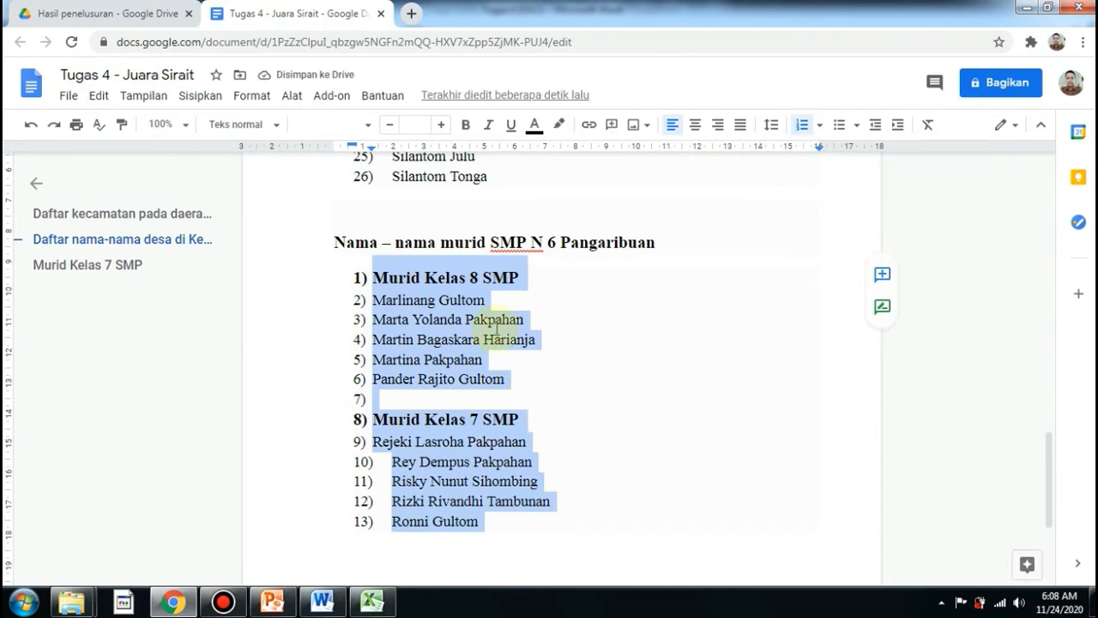
# Delete the empty line in the student list, then undo the deletion and the numbering change.
pyautogui.click(394, 402)
pyautogui.press('BackSpace')
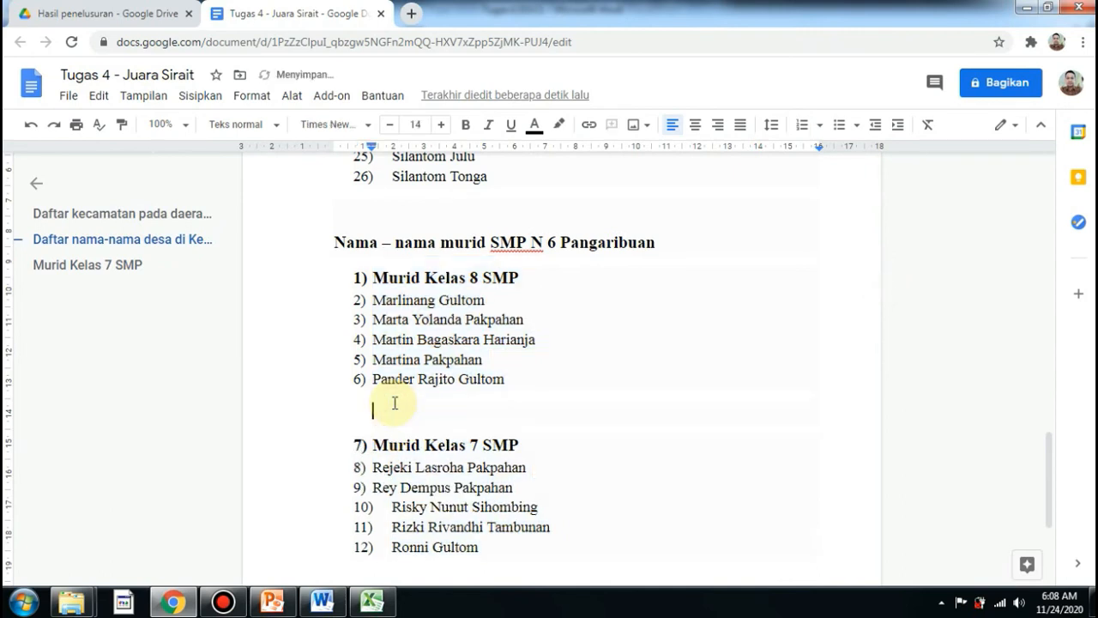
pyautogui.hotkey('ctrl', 'z')
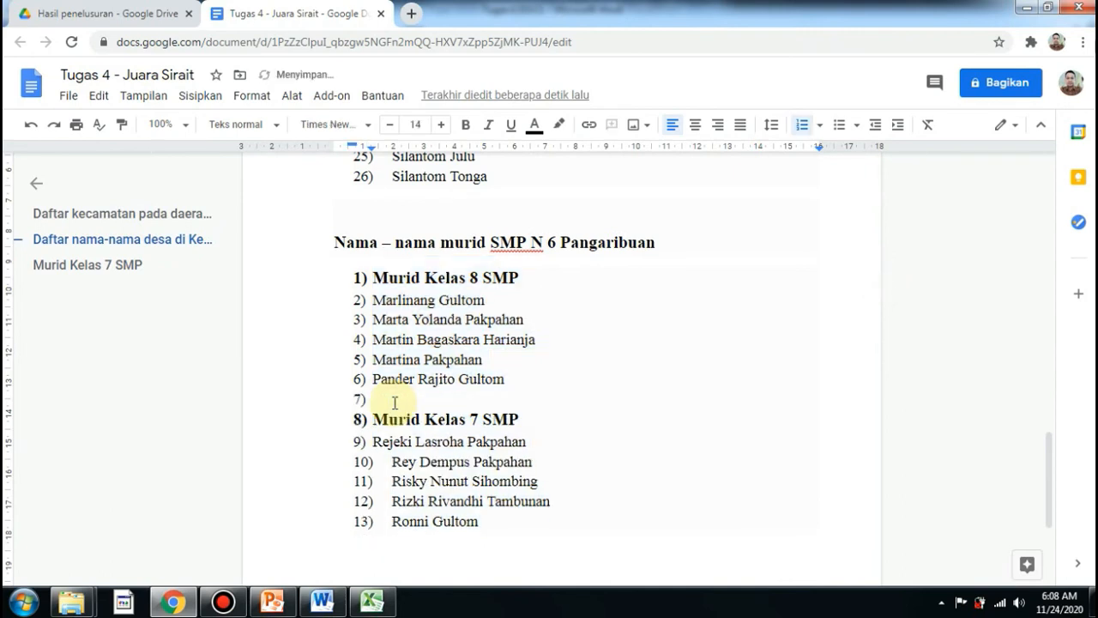
pyautogui.hotkey('ctrl', 'z')
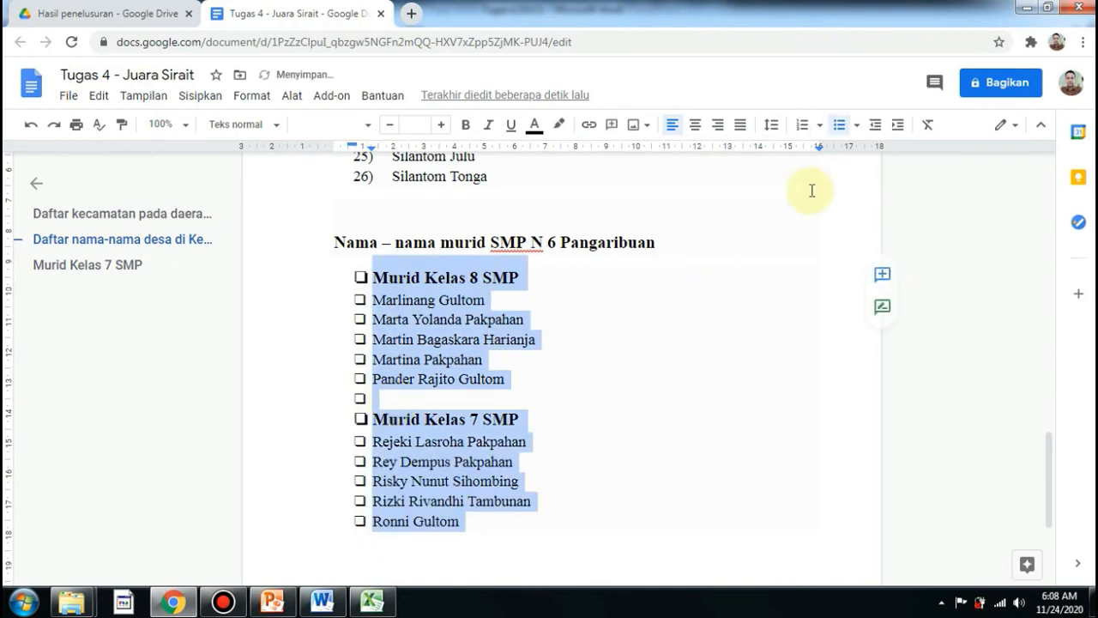
# Add another empty line between the class groups and switch the student list to 1., 2. numbering.
pyautogui.click(399, 397)
pyautogui.press('Return')
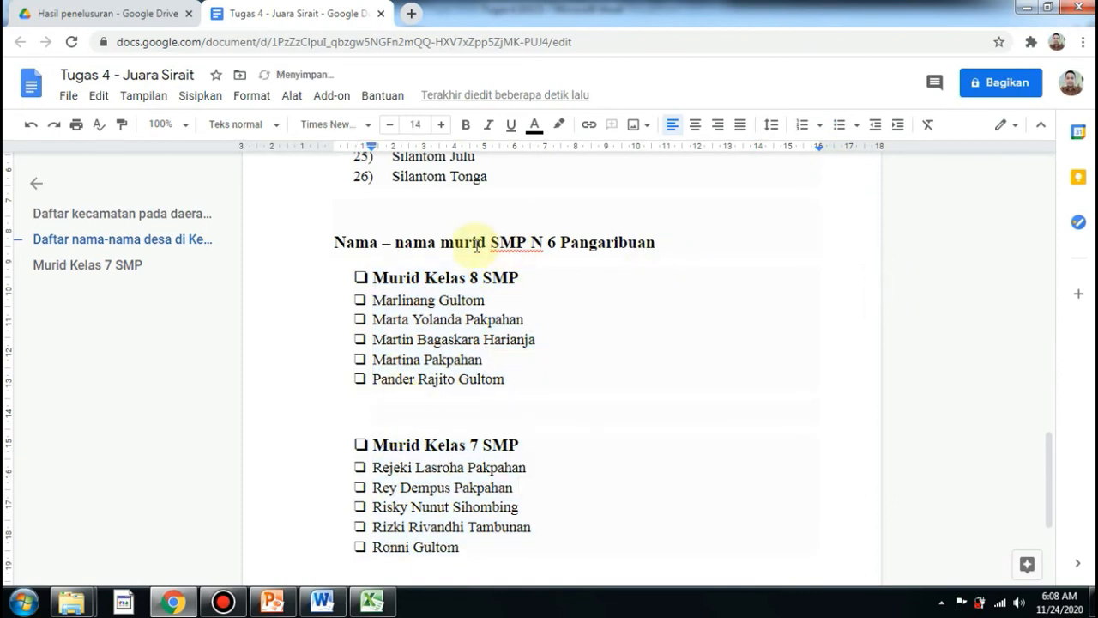
pyautogui.click(406, 276)
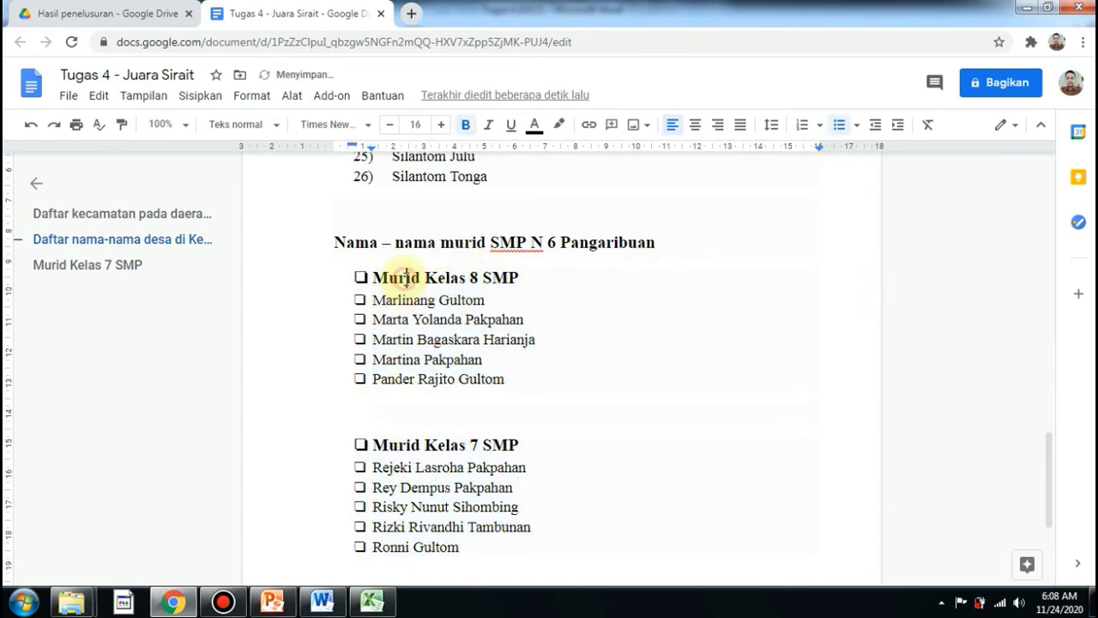
pyautogui.click(820, 126)
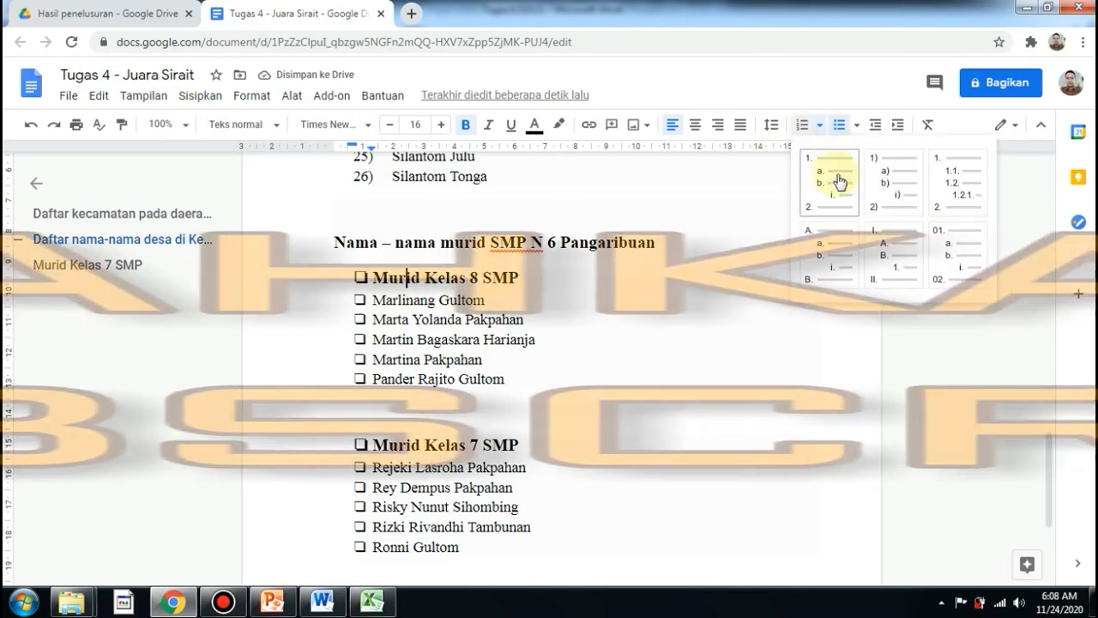
pyautogui.click(833, 176)
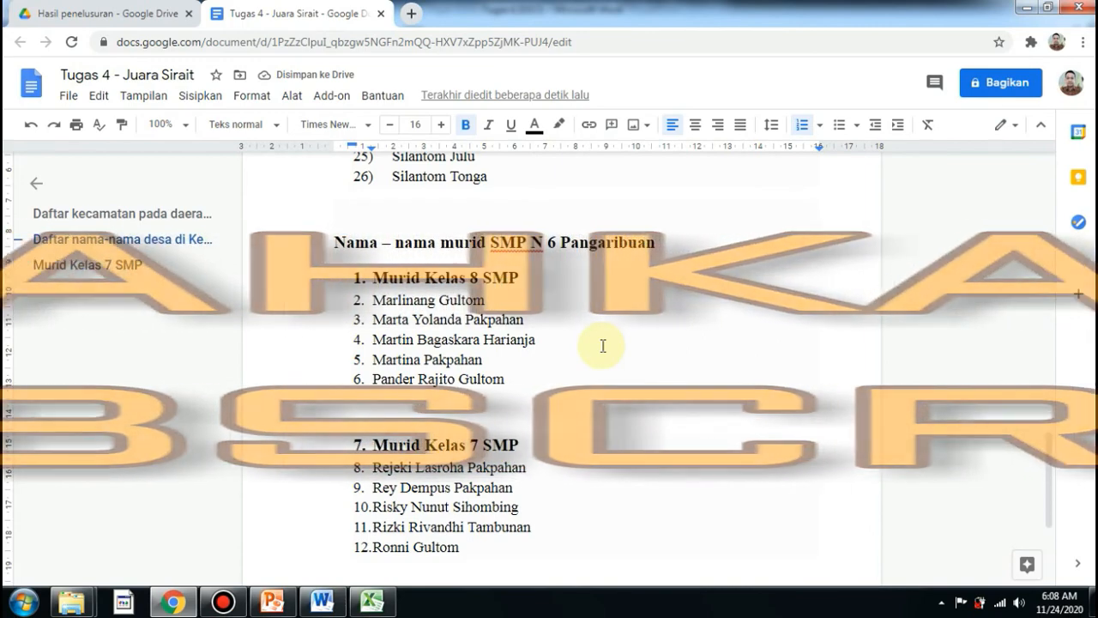
# Undo the numbering change to restore the hollow square bullets with an unbulleted gap between class groups.
pyautogui.hotkey('ctrl', 'z')
pyautogui.hotkey('ctrl', 'z')
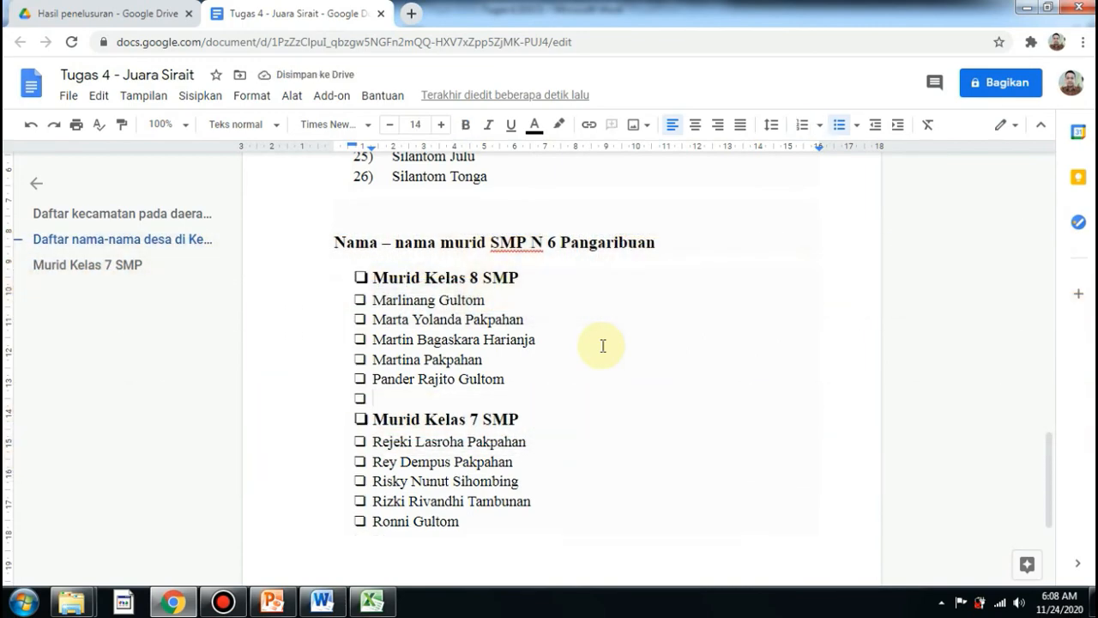
pyautogui.hotkey('ctrl', 'y')
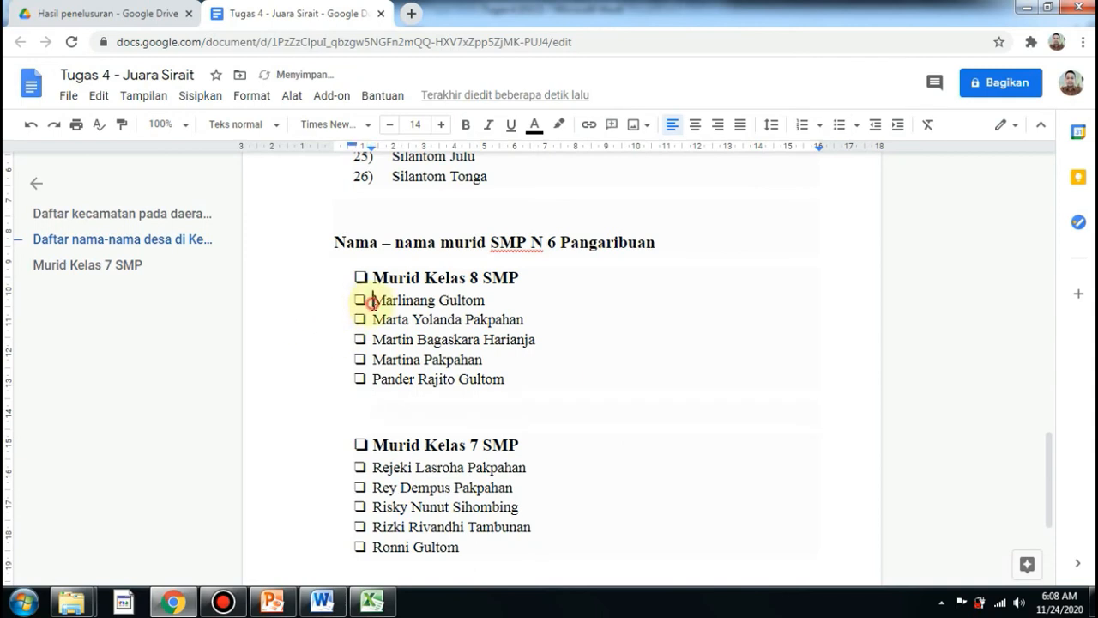
# Indent the student names under both Murid Kelas 8 SMP and Murid Kelas 7 SMP one level deeper.
pyautogui.moveTo(373, 302); pyautogui.dragTo(524, 404)
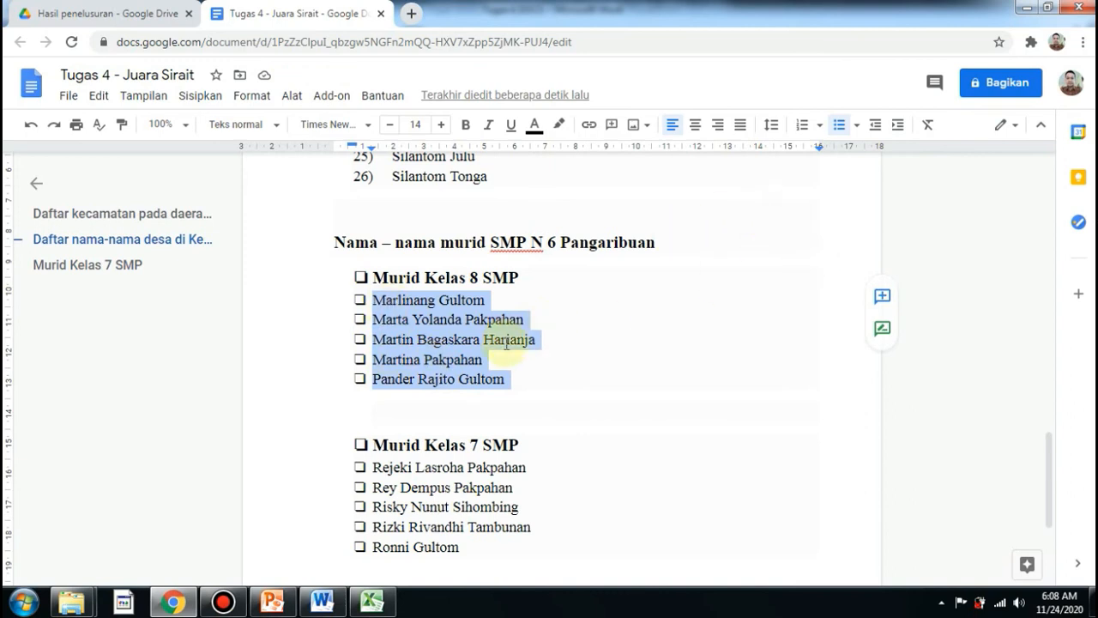
pyautogui.click(898, 128)
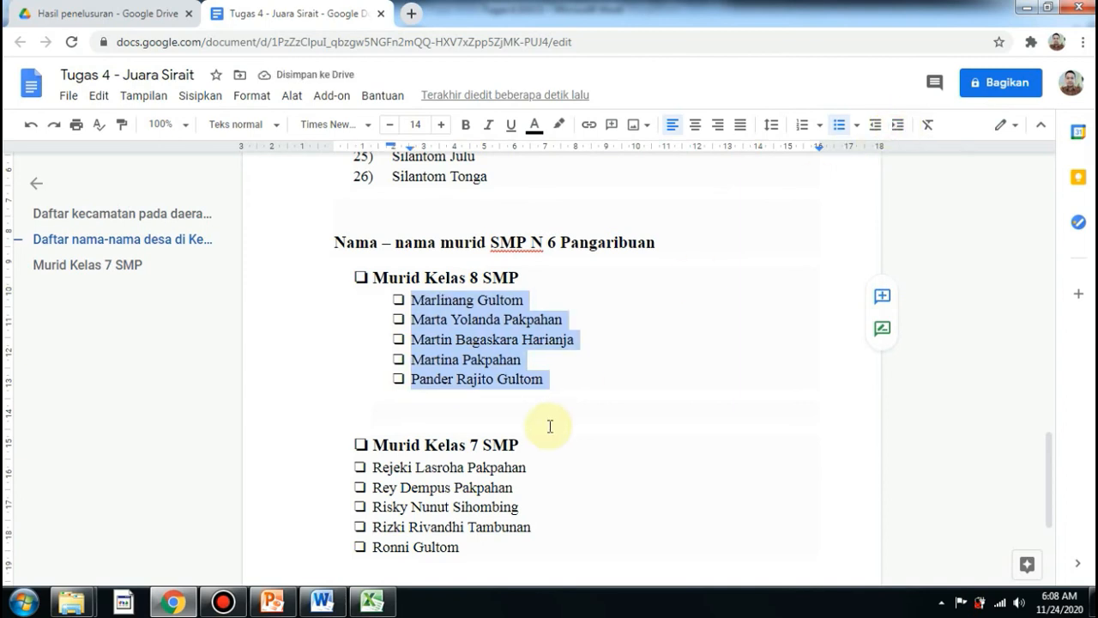
pyautogui.moveTo(372, 467); pyautogui.dragTo(479, 557)
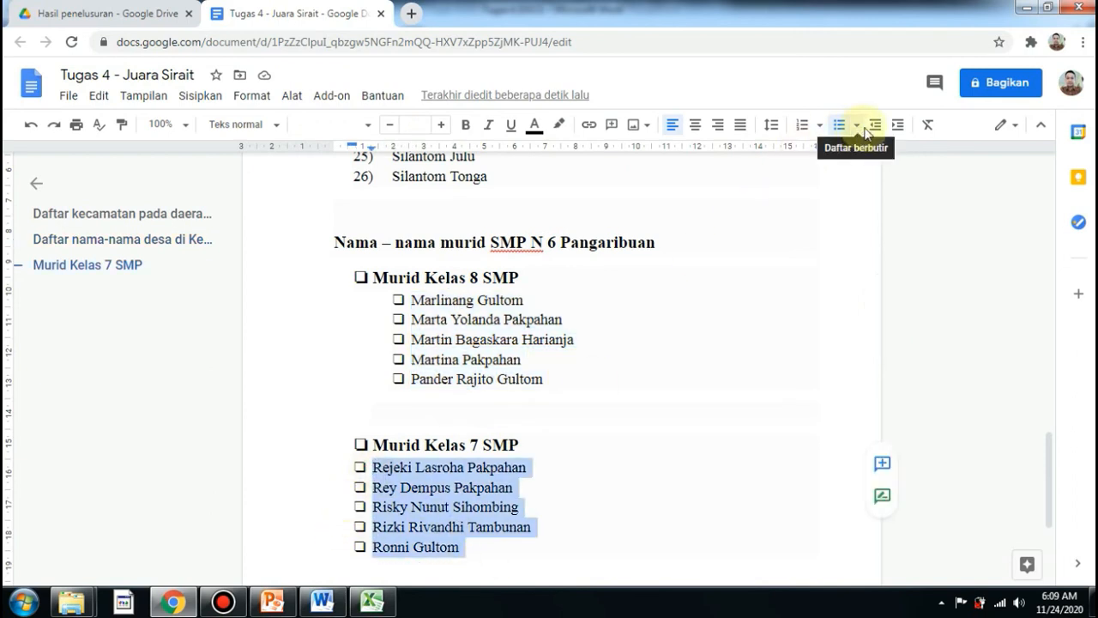
pyautogui.click(897, 127)
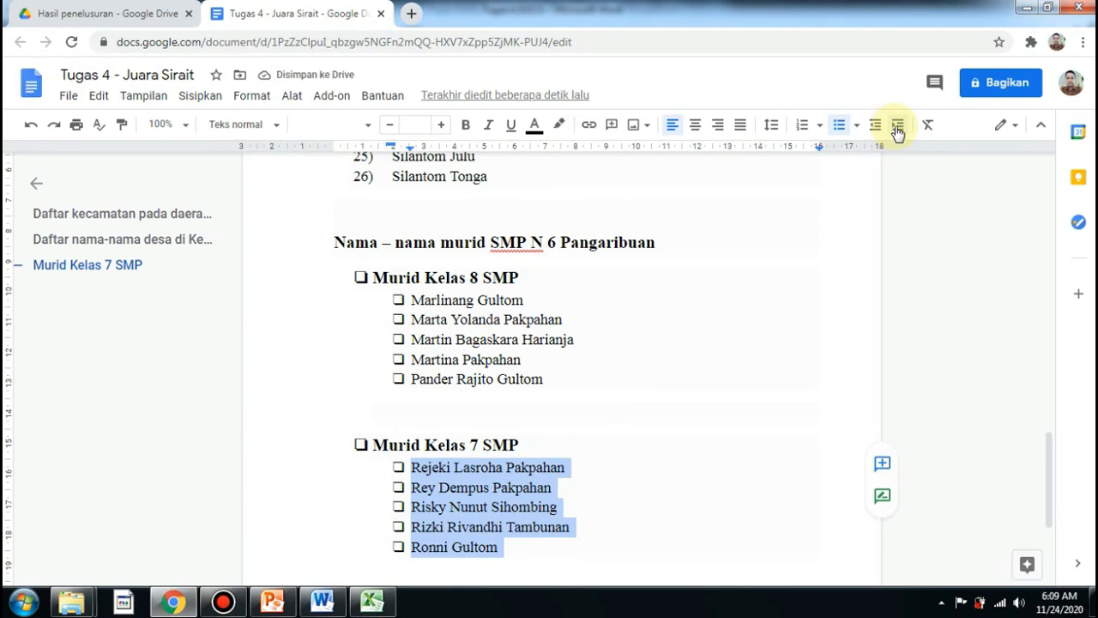
# Apply the 1., a., i. multilevel numbering to the whole student list and remove the number from the empty line.
pyautogui.click(372, 278)
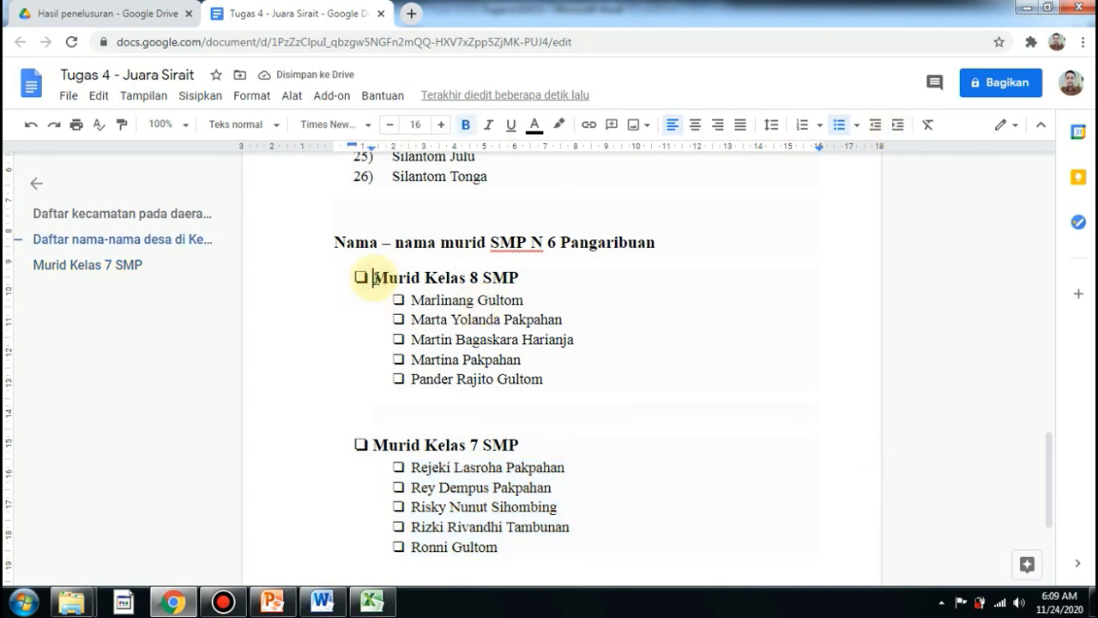
pyautogui.moveTo(373, 278); pyautogui.dragTo(500, 547)
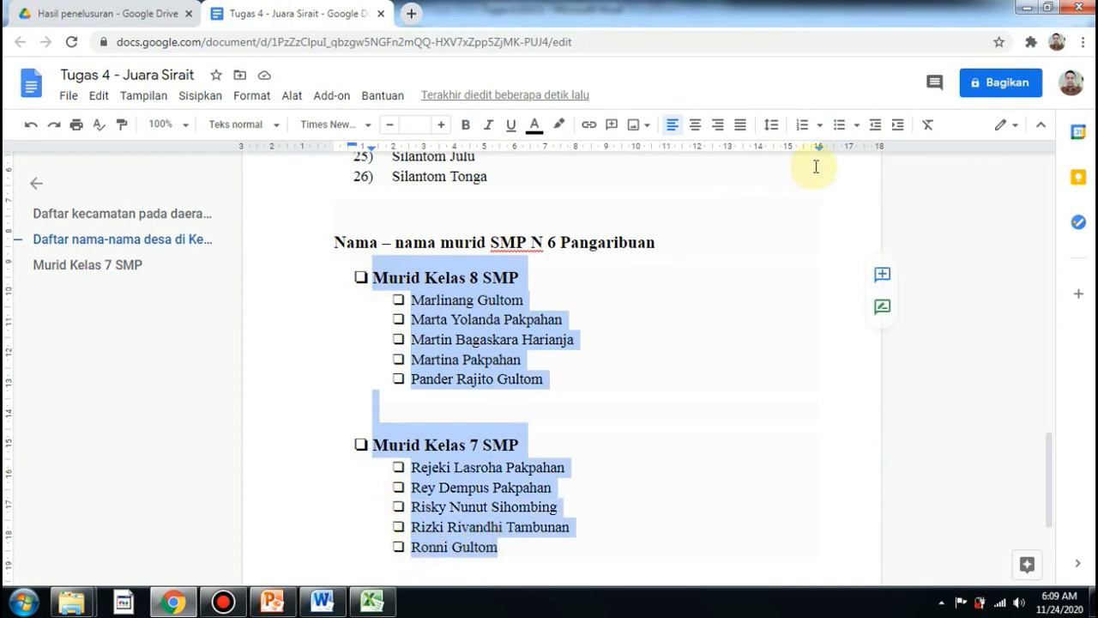
pyautogui.click(820, 125)
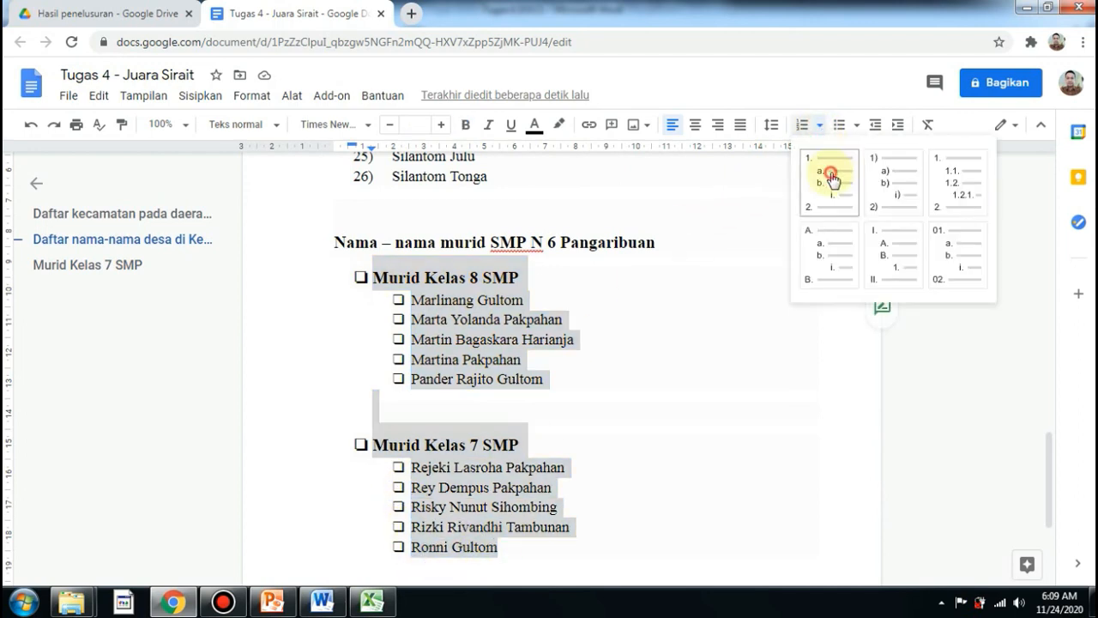
pyautogui.click(832, 178)
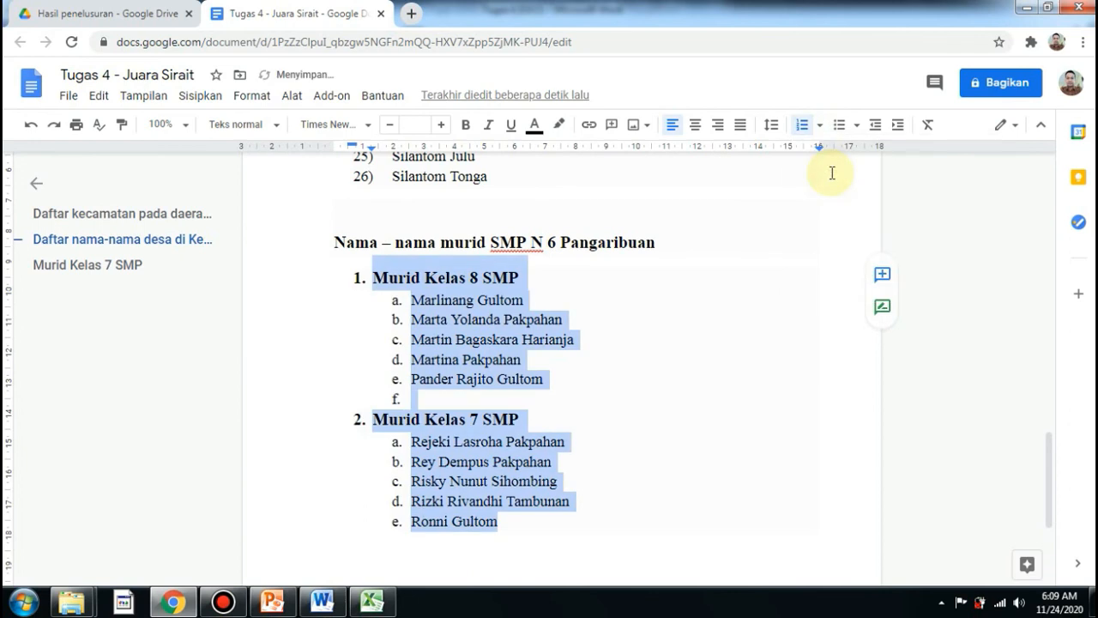
pyautogui.click(443, 400)
pyautogui.press('BackSpace')
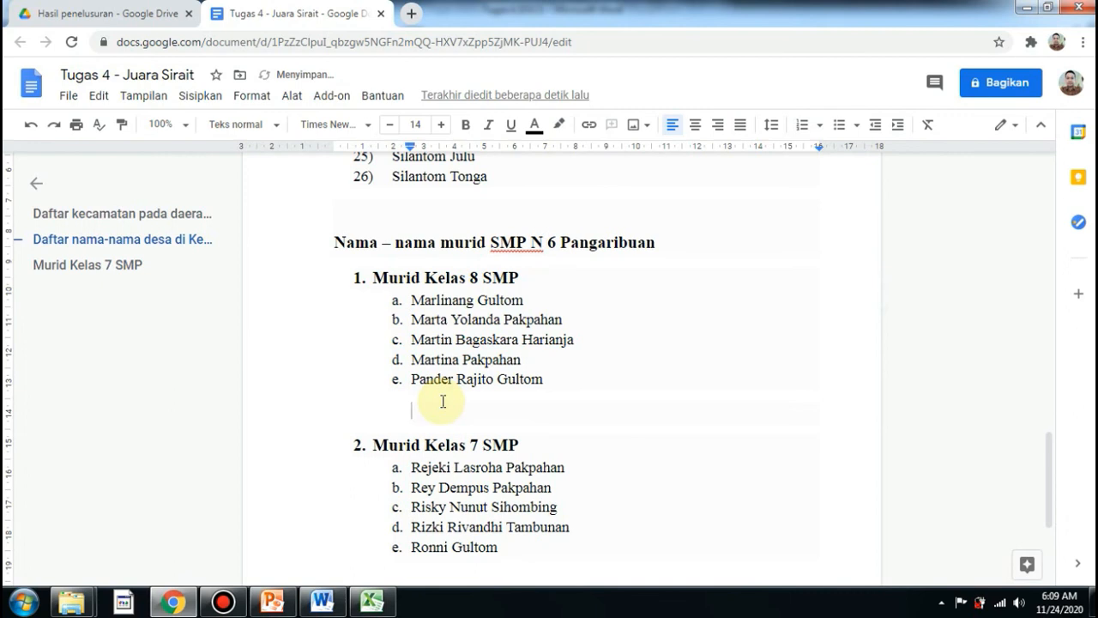
# Change the student list's multilevel numbering to the I., A., 1. style.
pyautogui.moveTo(409, 296); pyautogui.dragTo(525, 380)
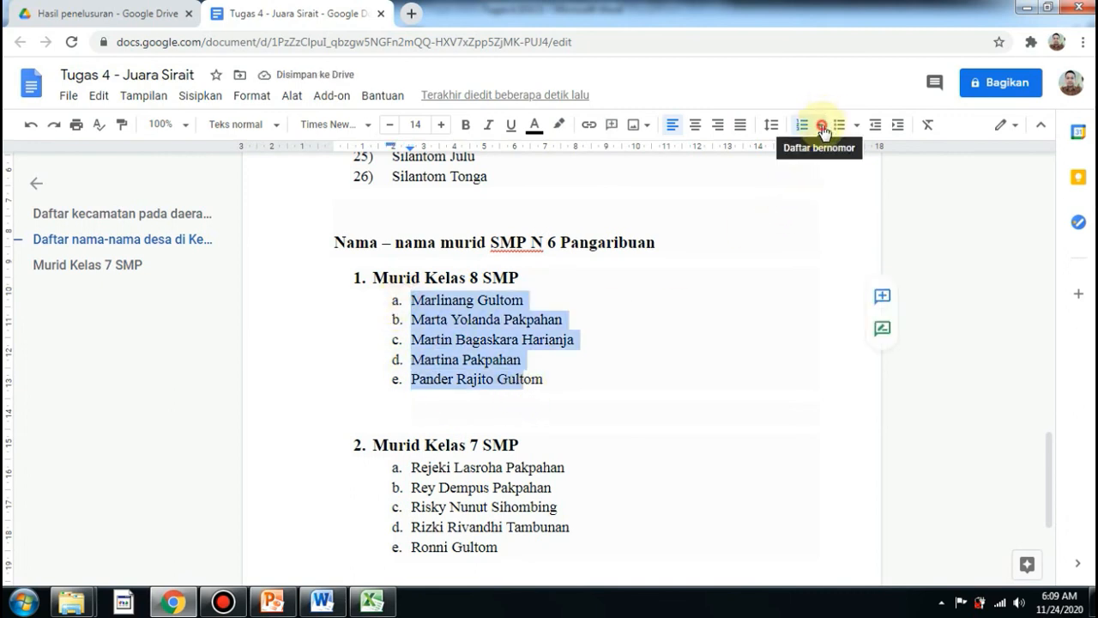
pyautogui.click(821, 126)
pyautogui.click(832, 257)
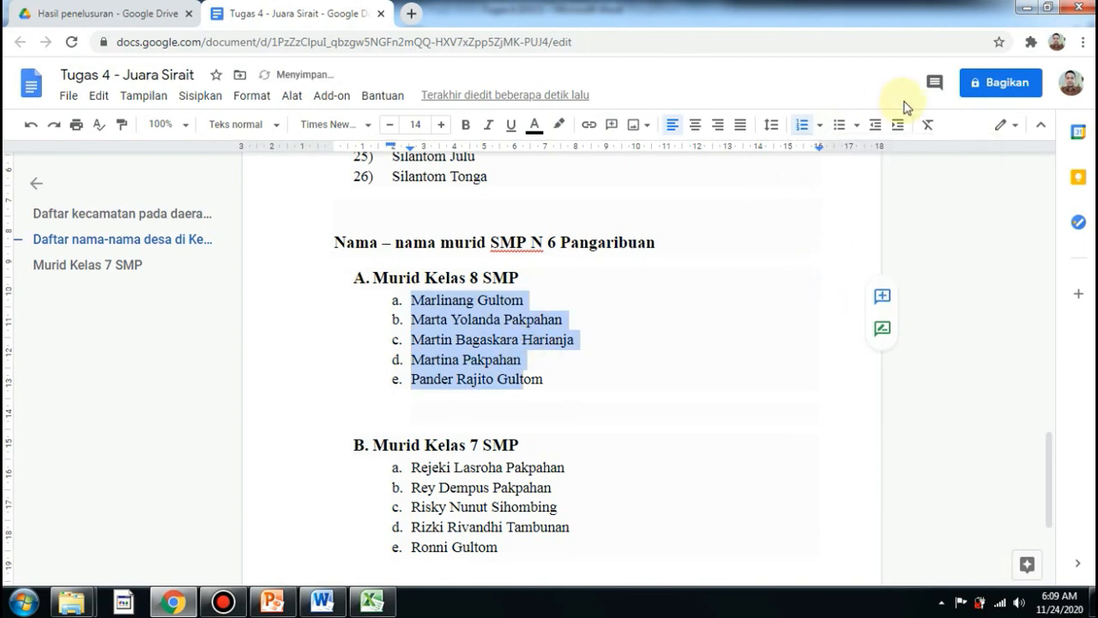
pyautogui.click(820, 126)
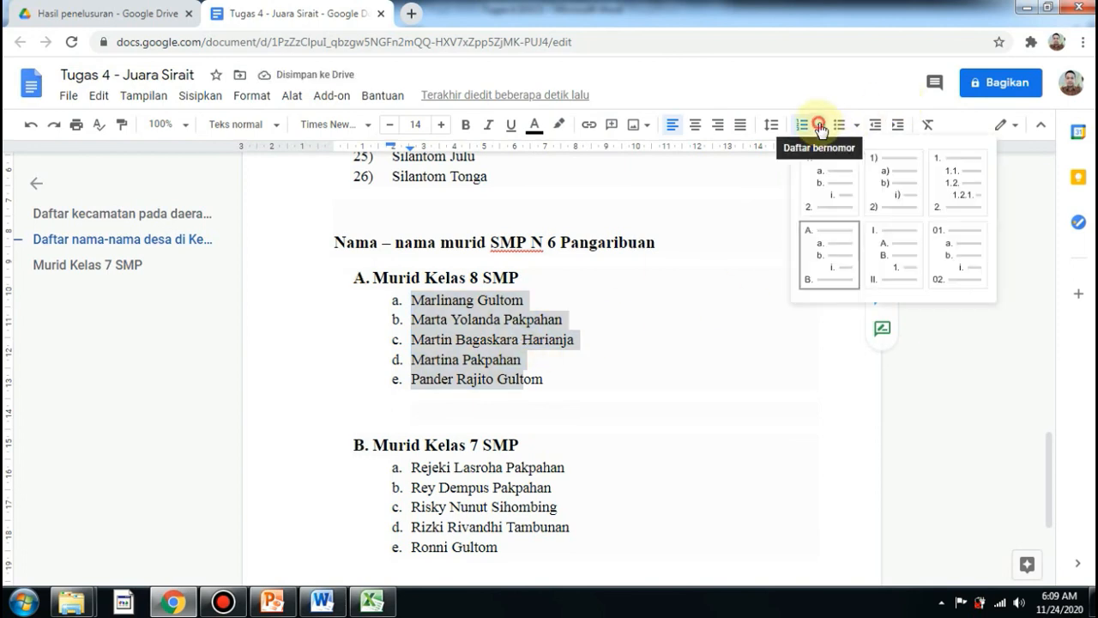
pyautogui.click(901, 255)
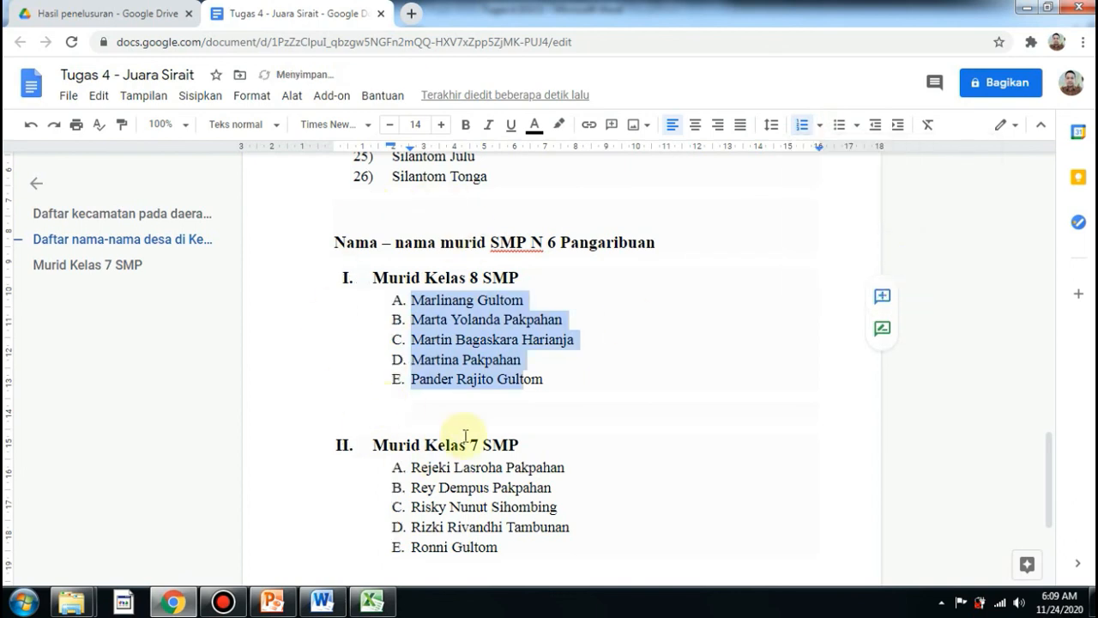
# Switch the student list to the star, hollow circle and square multilevel bullet style.
pyautogui.click(856, 125)
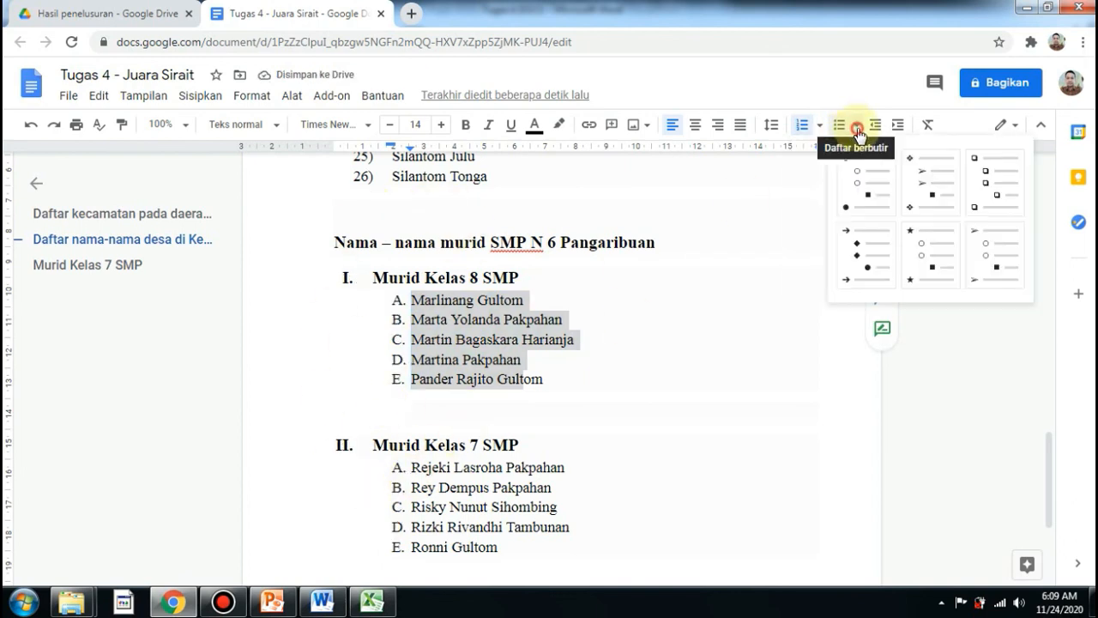
pyautogui.click(931, 268)
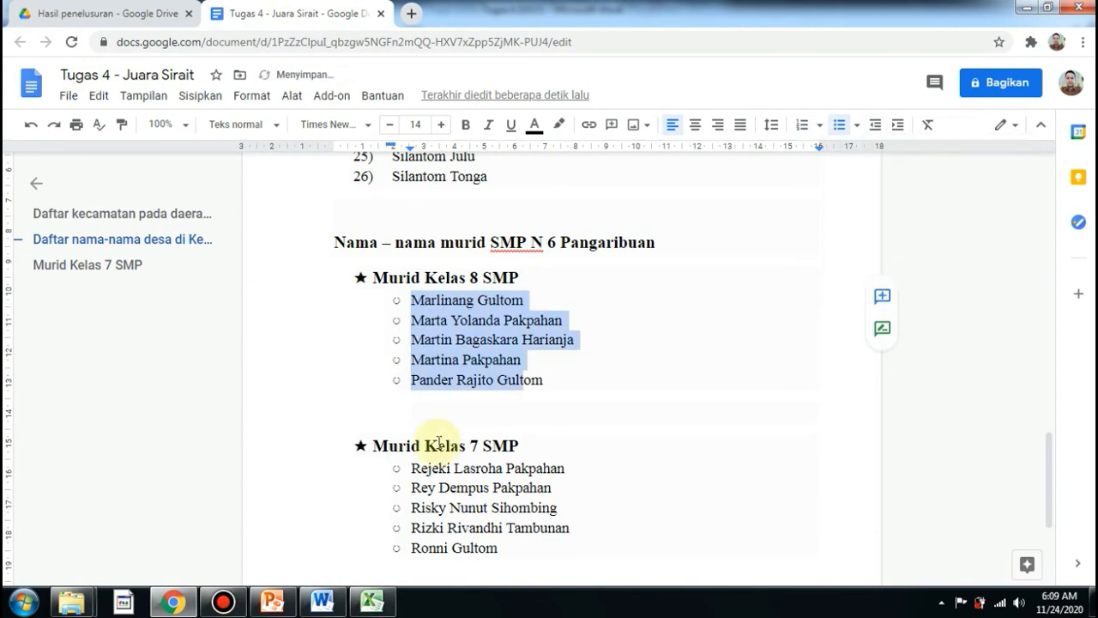